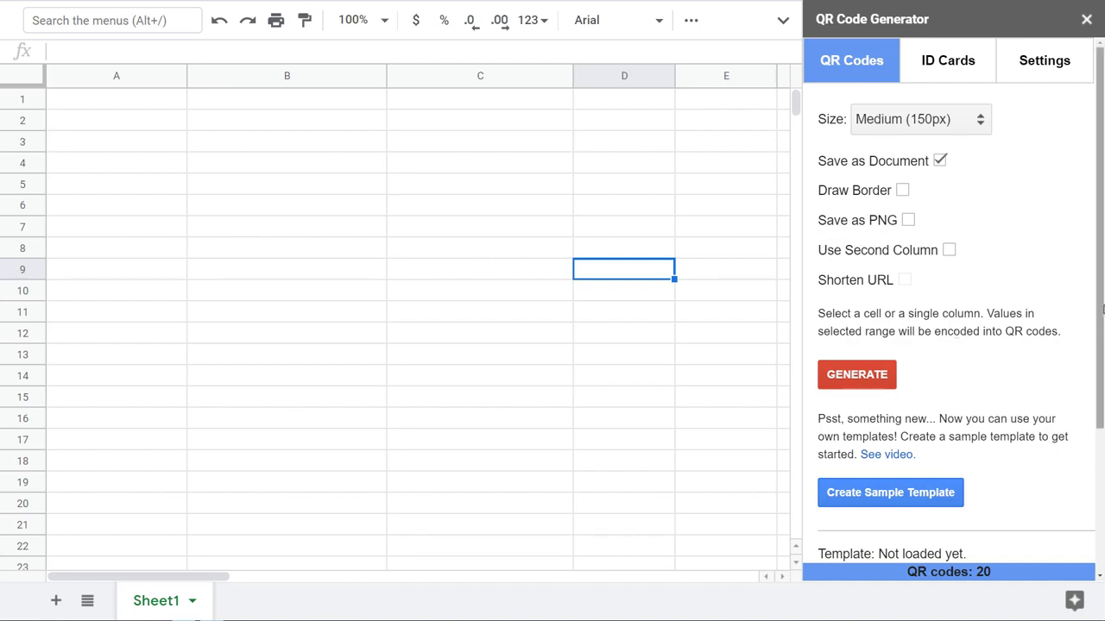
Step: Create the sample template and a Demo sheet with five sample Name, Code and Email rows
drag(1101, 311, 1102, 375)
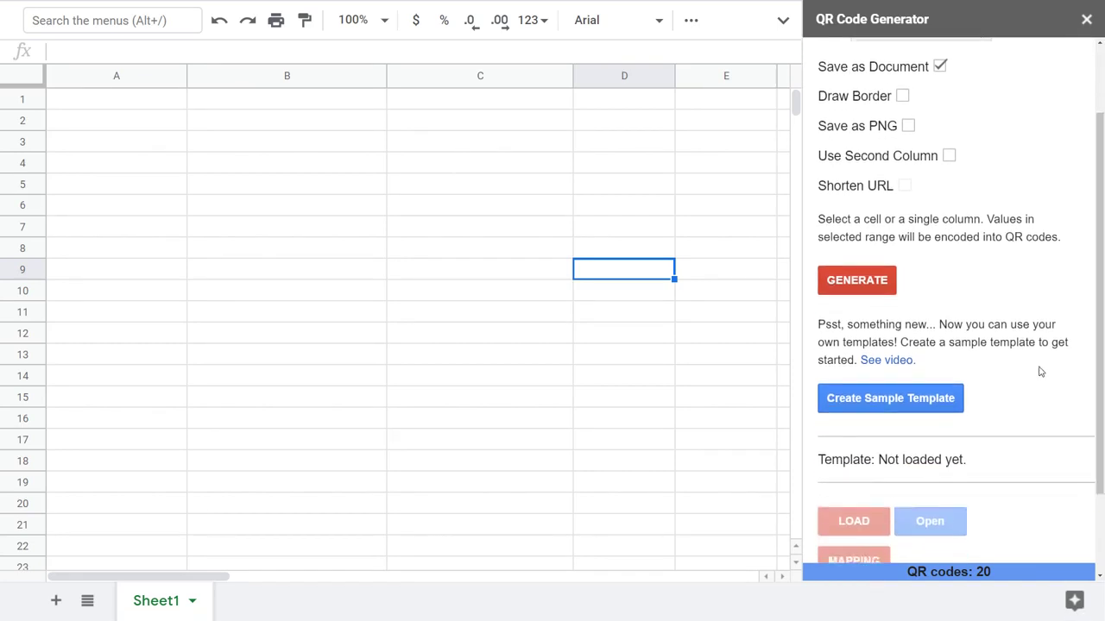
click(907, 401)
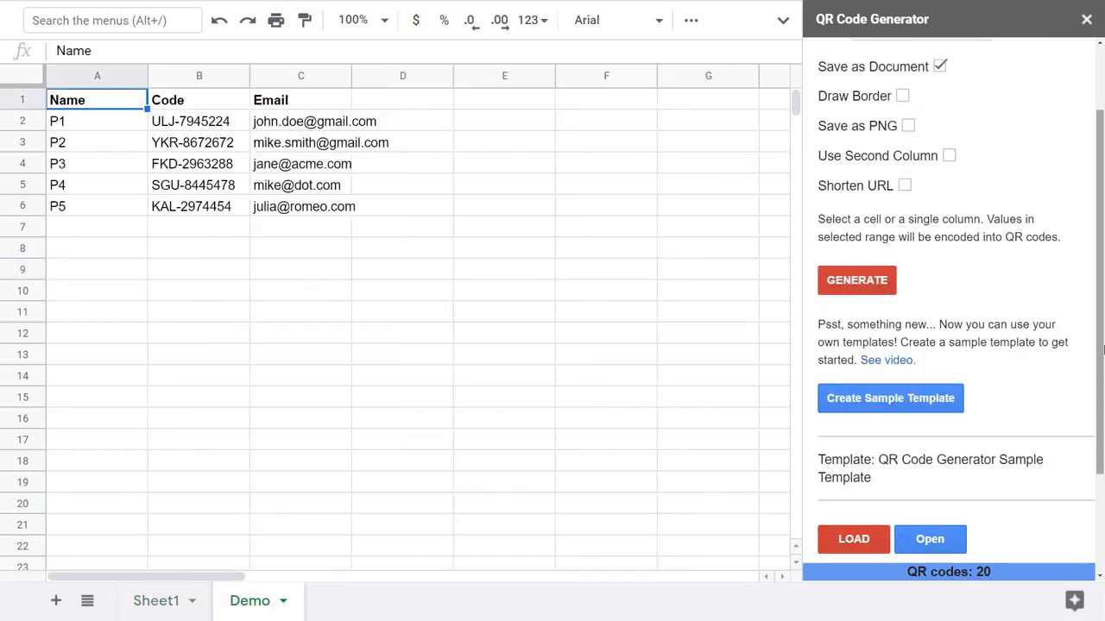
click(320, 282)
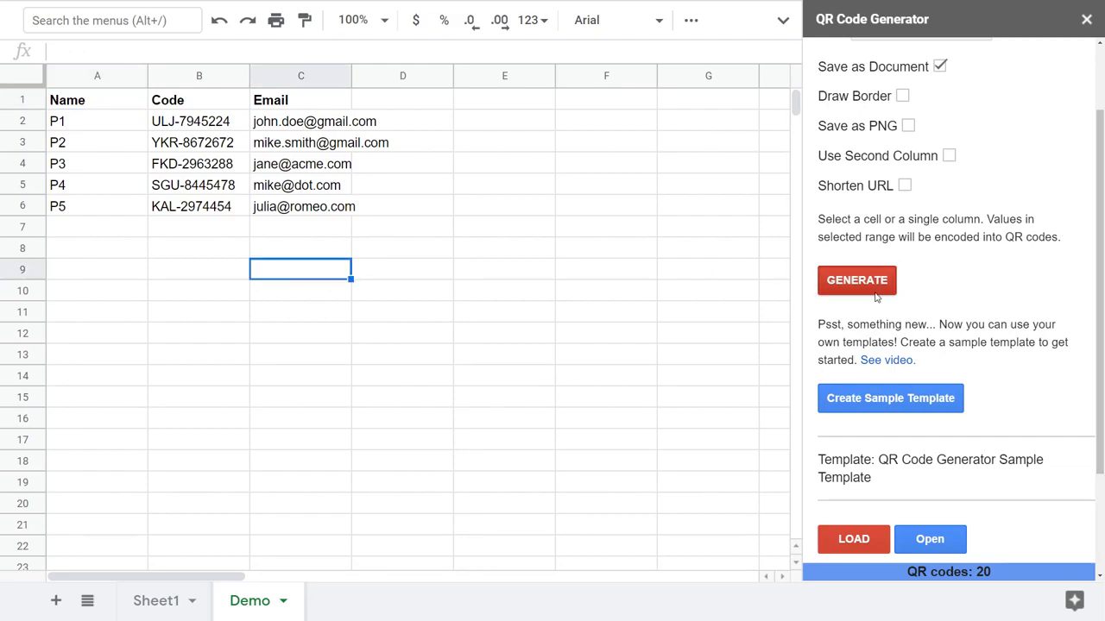
scroll(993, 397, down, 2)
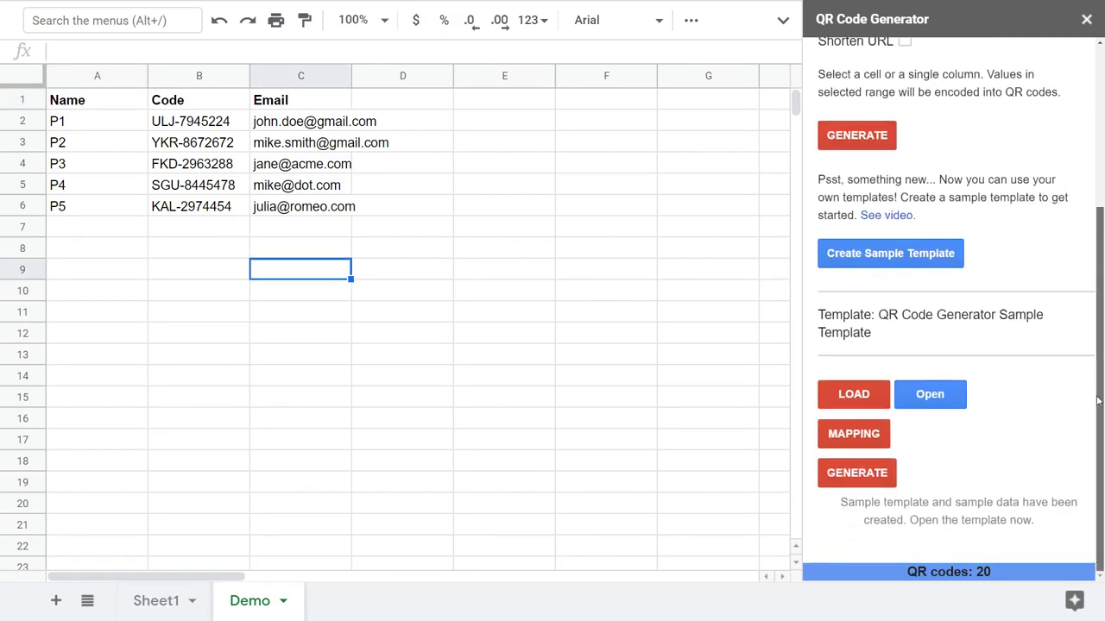
Step: Open the Sample Template document and inspect the placeholder tags in its first label cell
click(929, 394)
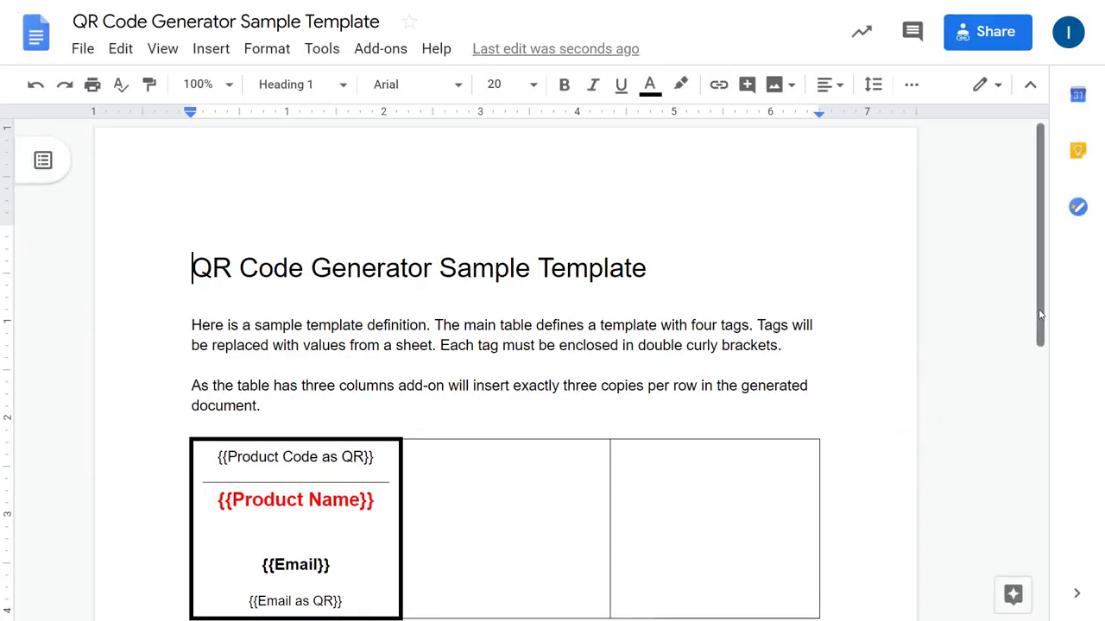
scroll(1040, 315, down, 2)
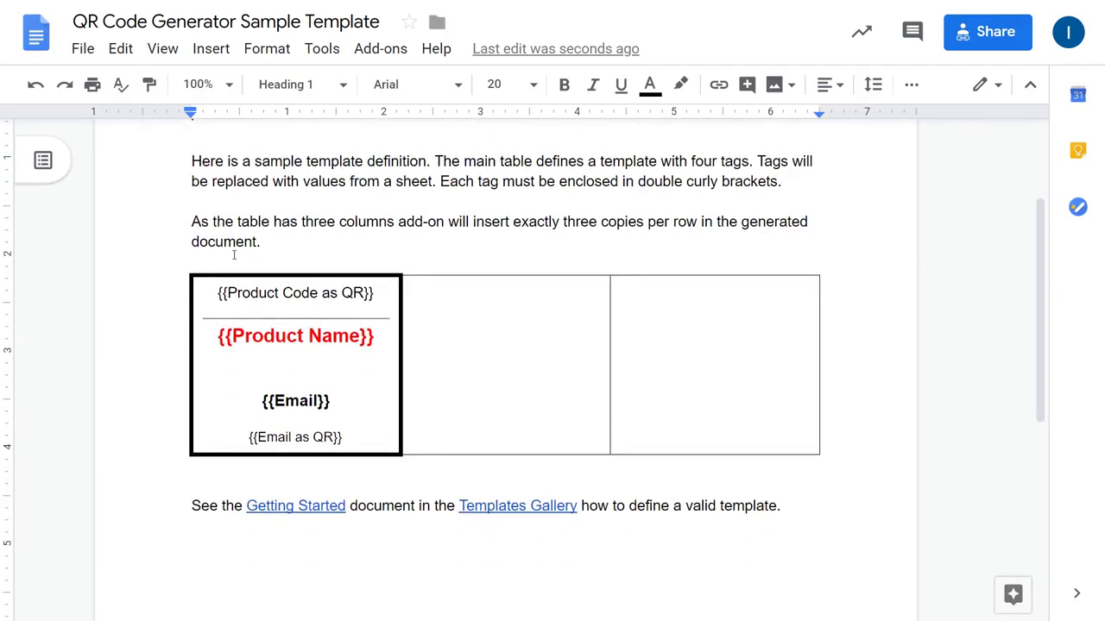
drag(208, 257, 204, 467)
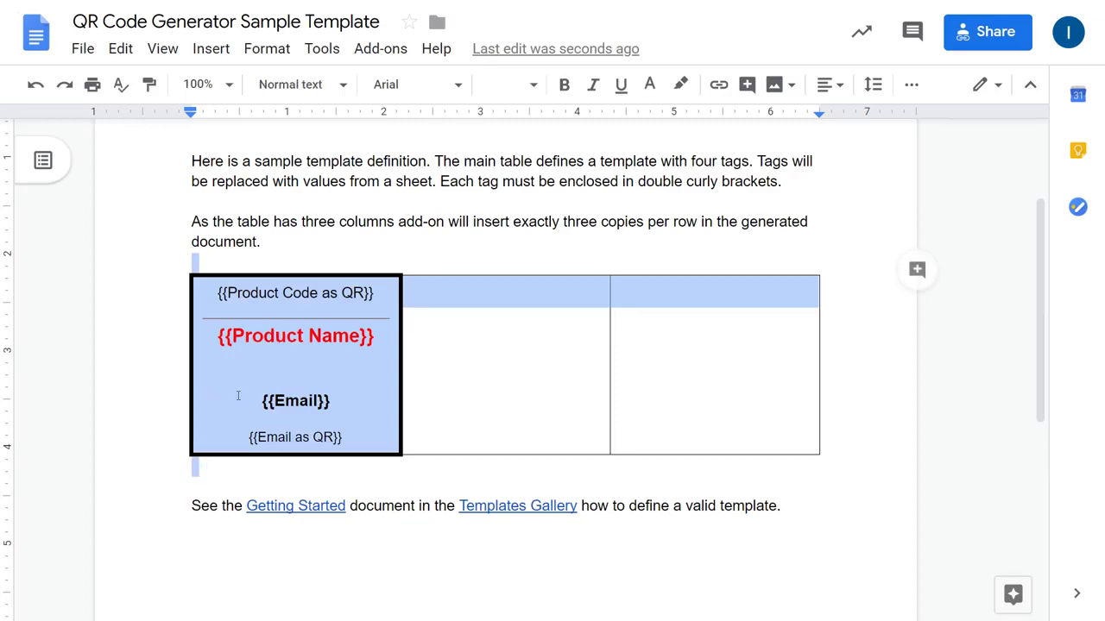
click(289, 264)
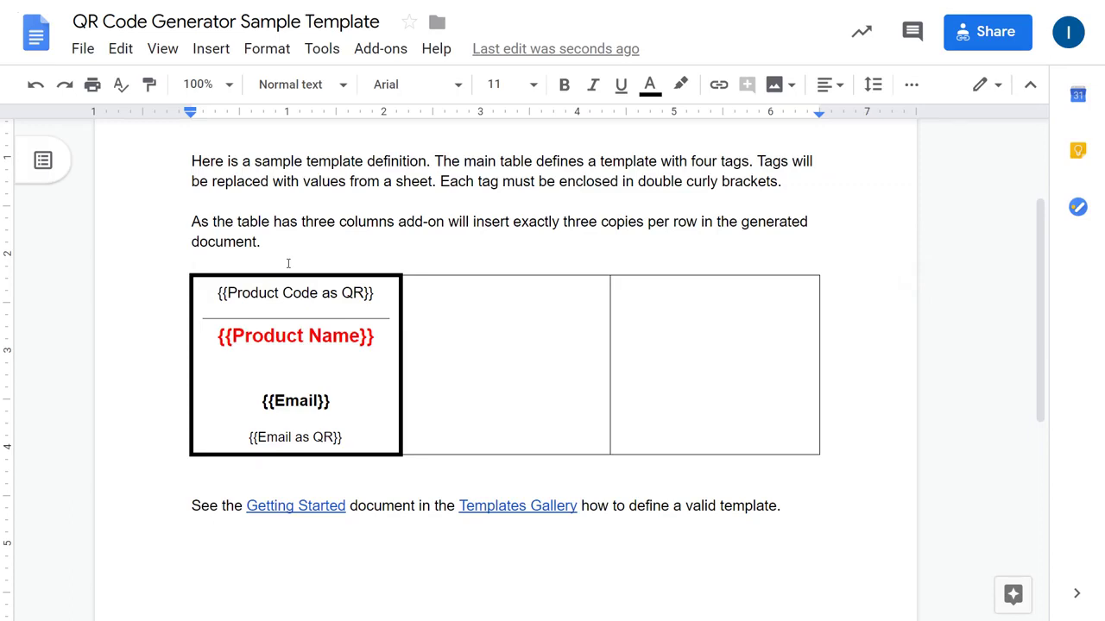
drag(216, 291, 344, 460)
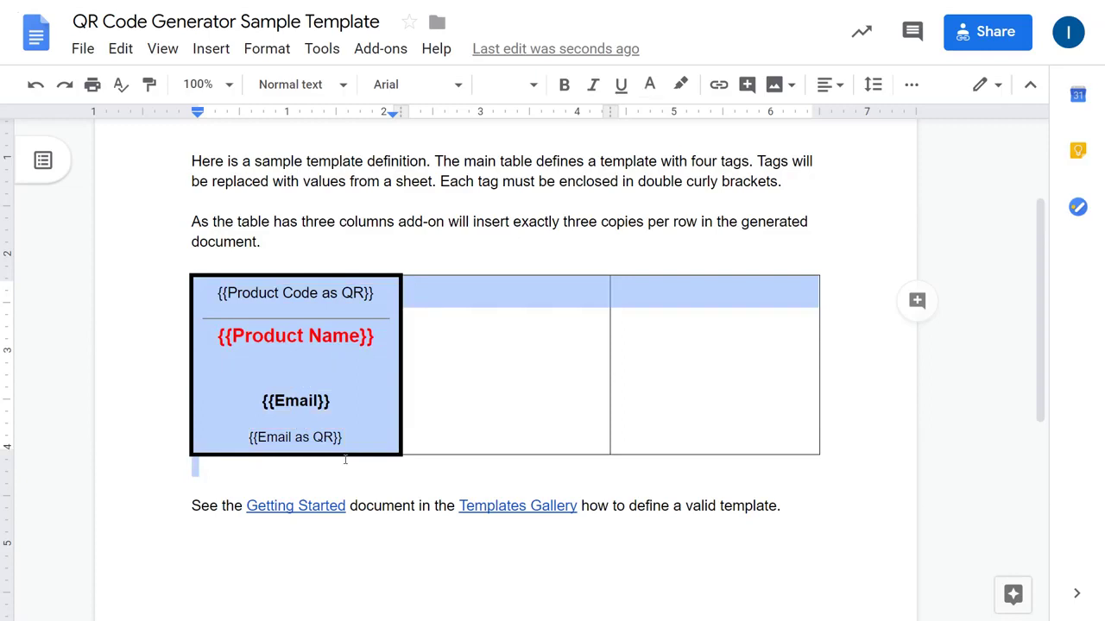
click(357, 395)
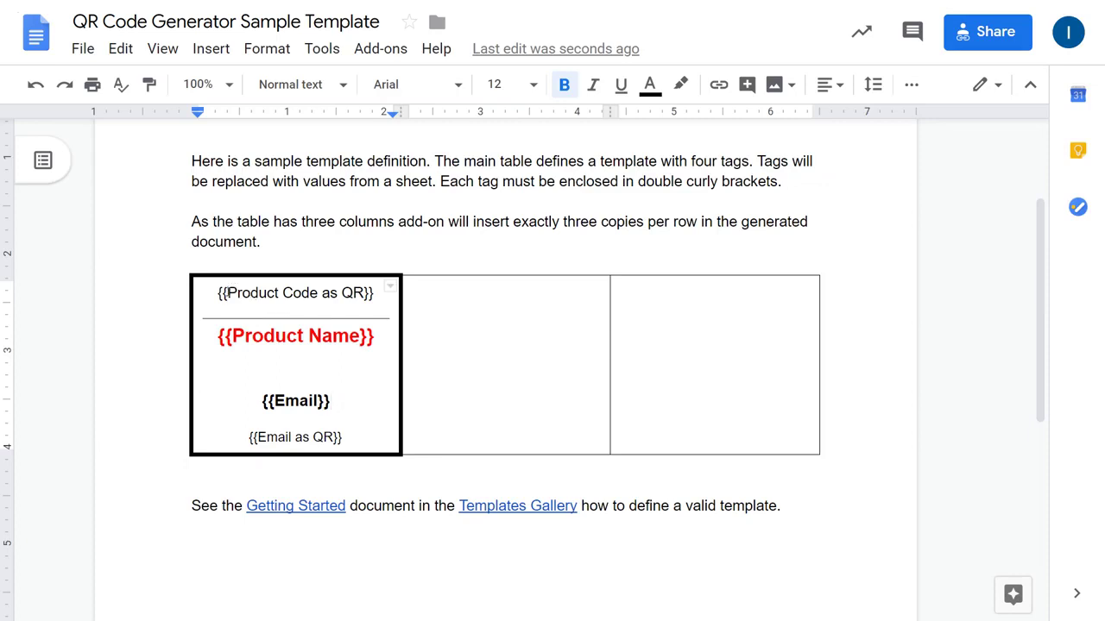
drag(218, 294, 228, 293)
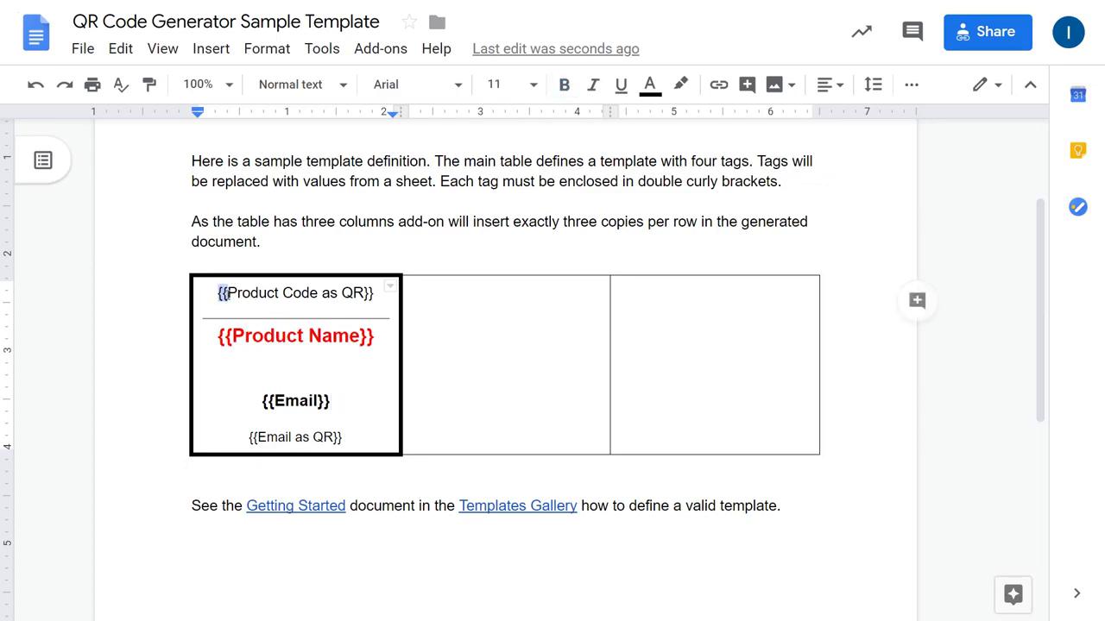
click(277, 294)
drag(217, 295, 377, 297)
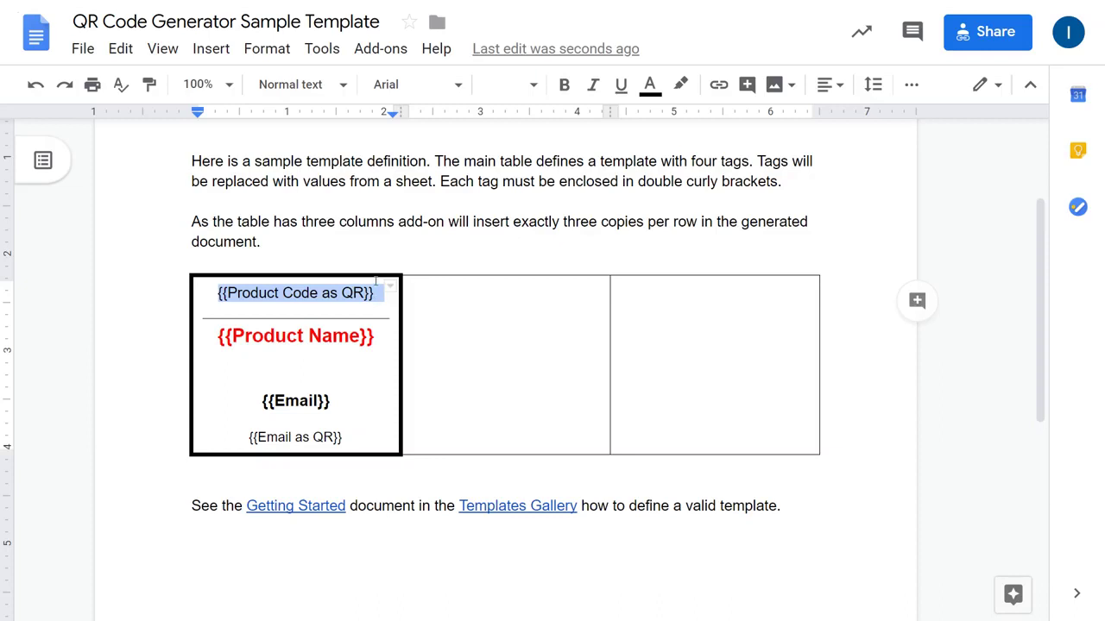
click(319, 293)
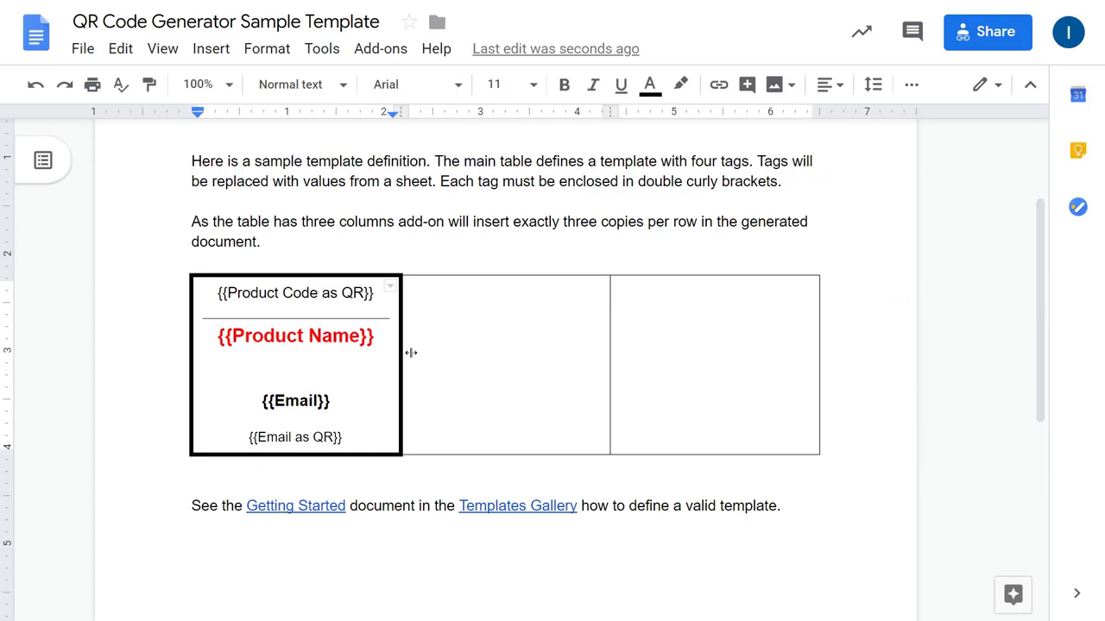
click(481, 348)
click(652, 344)
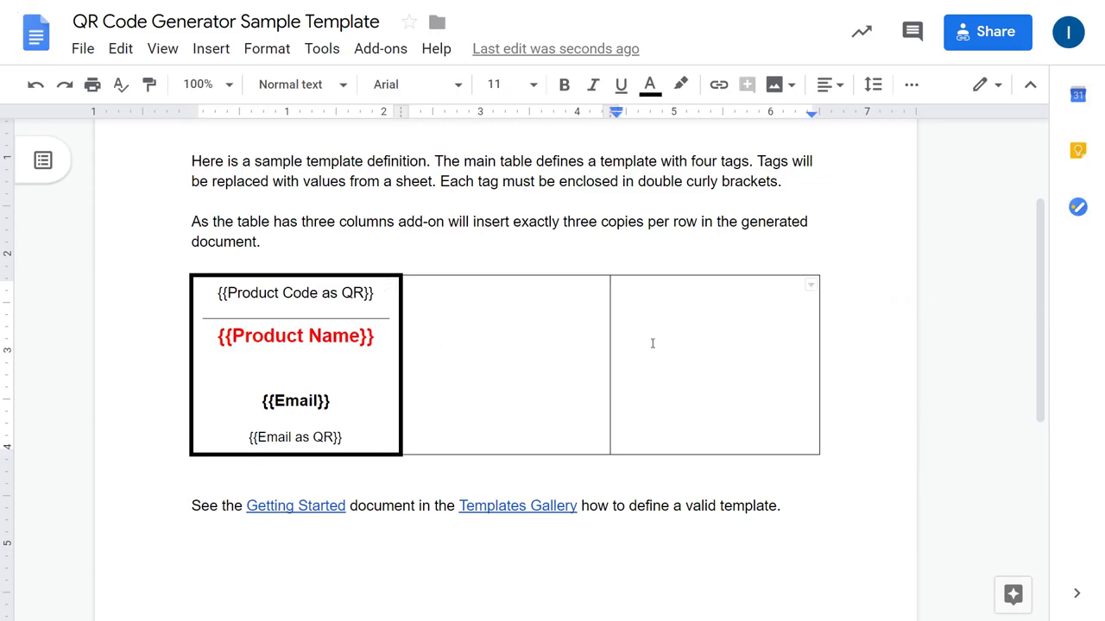
click(550, 334)
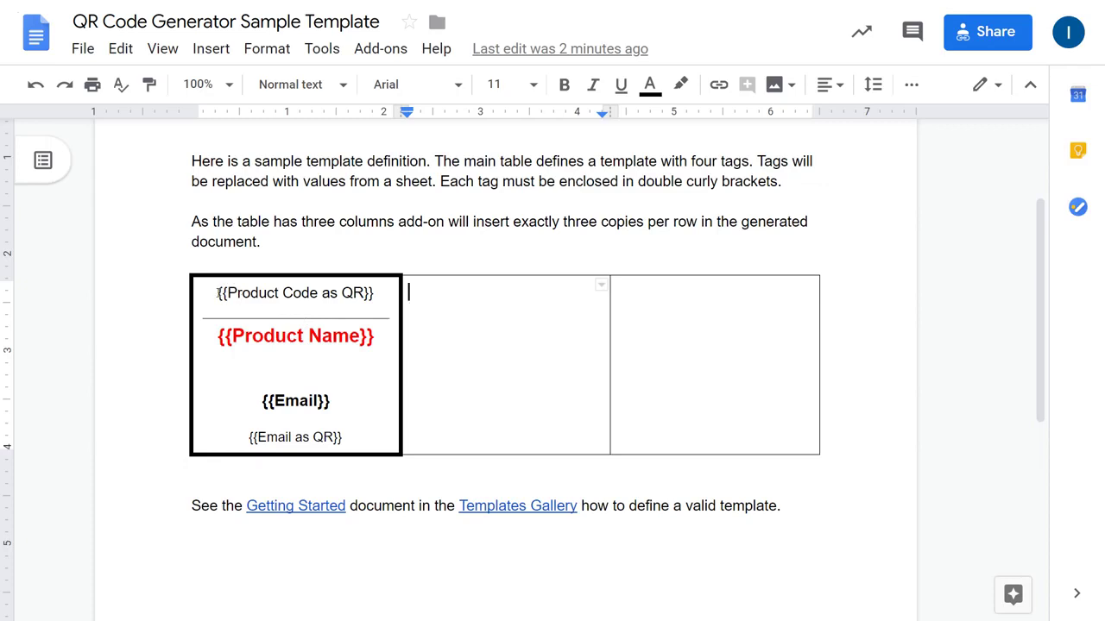
drag(218, 293, 377, 293)
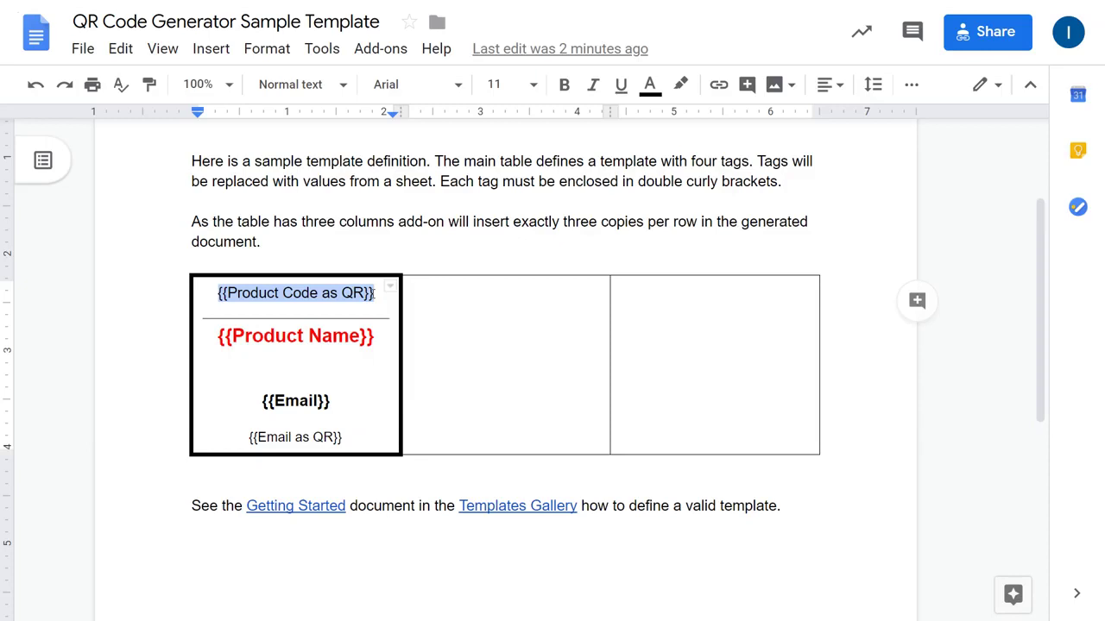
click(299, 335)
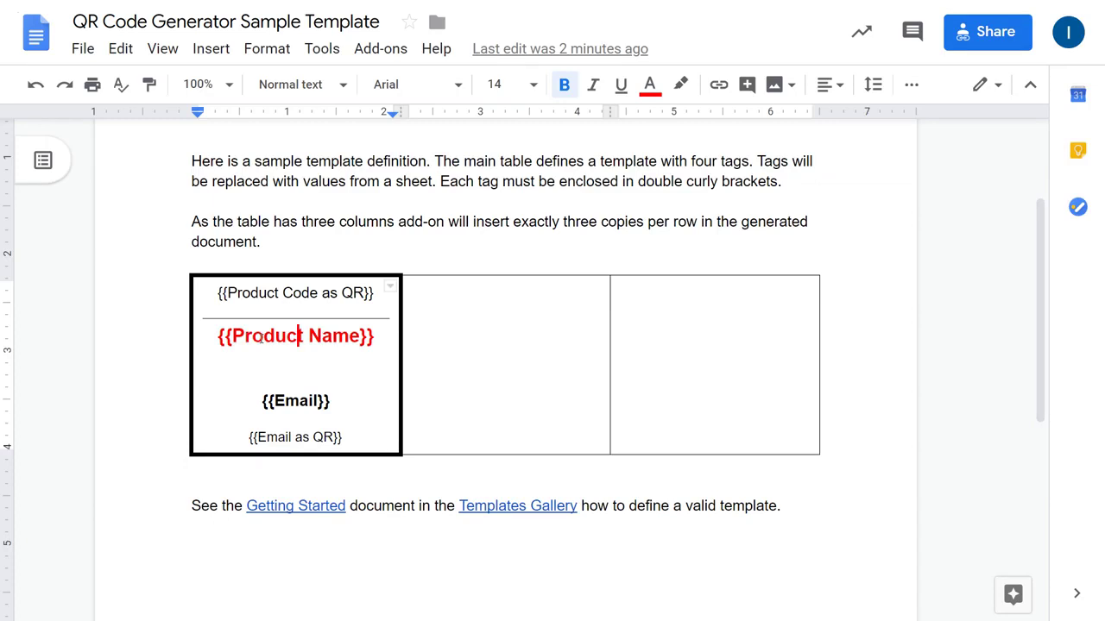
click(288, 401)
click(216, 53)
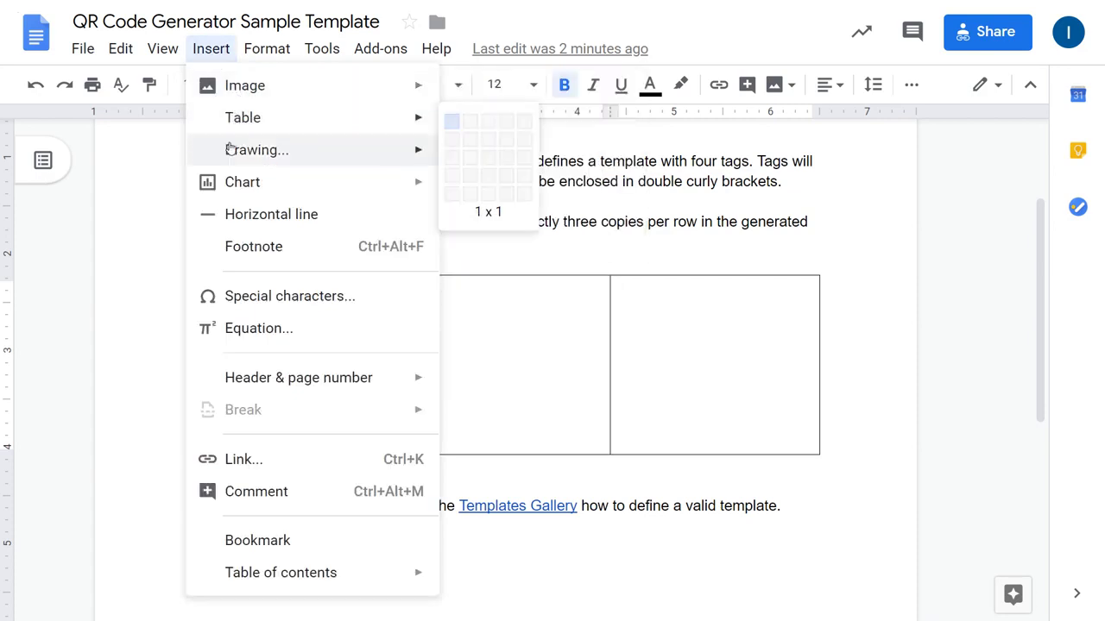
click(641, 191)
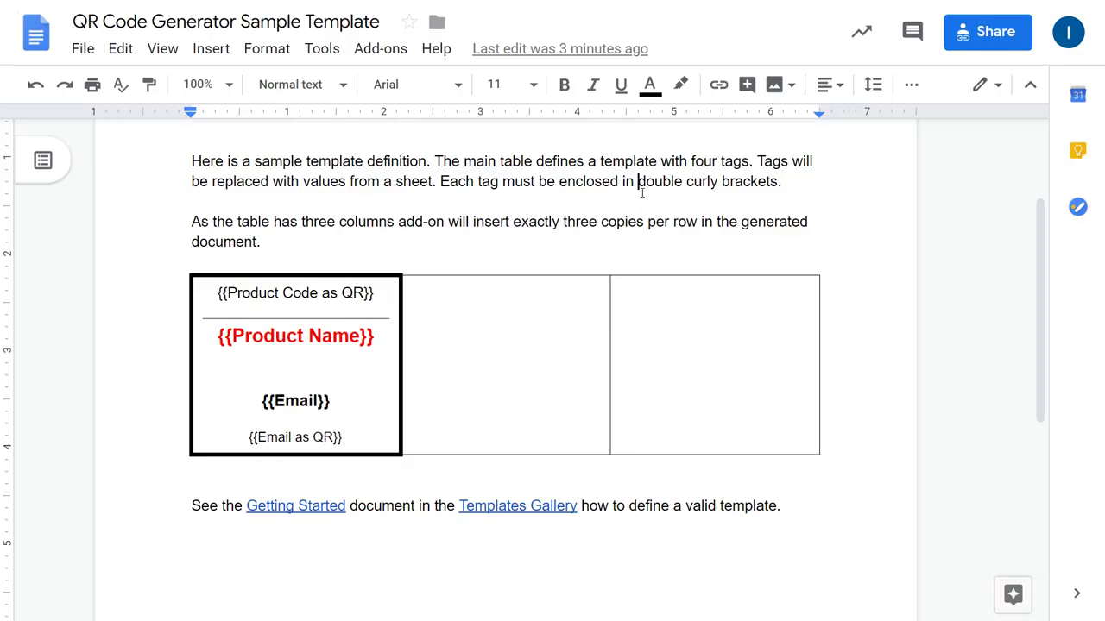
click(641, 191)
drag(244, 260, 218, 472)
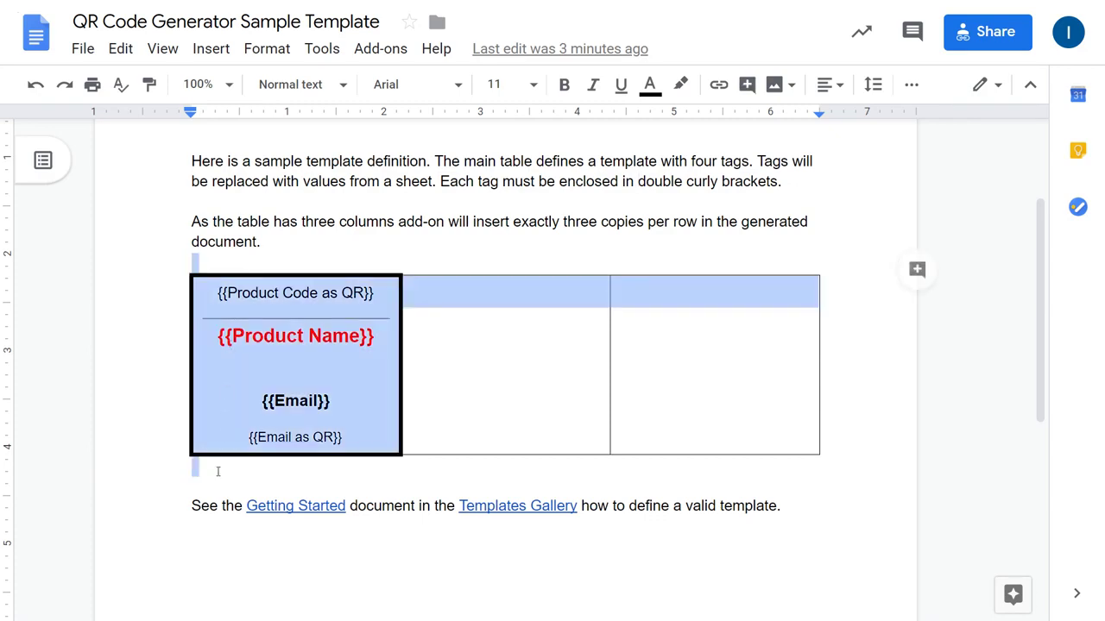
click(296, 372)
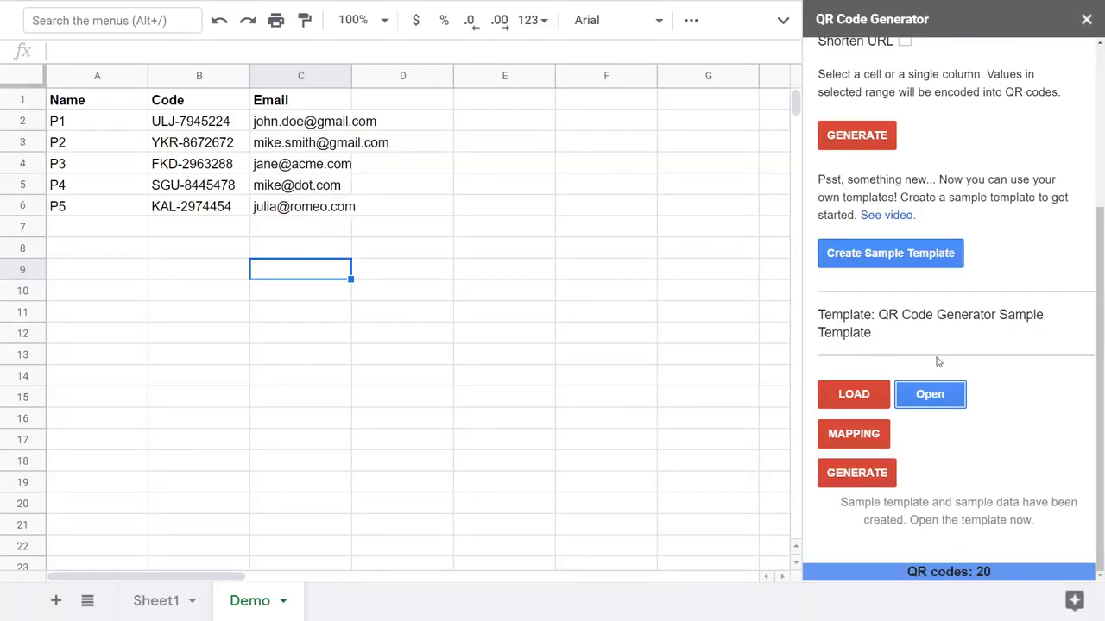
Step: Open the mapping Editor listing the template's four tags, none mapped yet
click(939, 455)
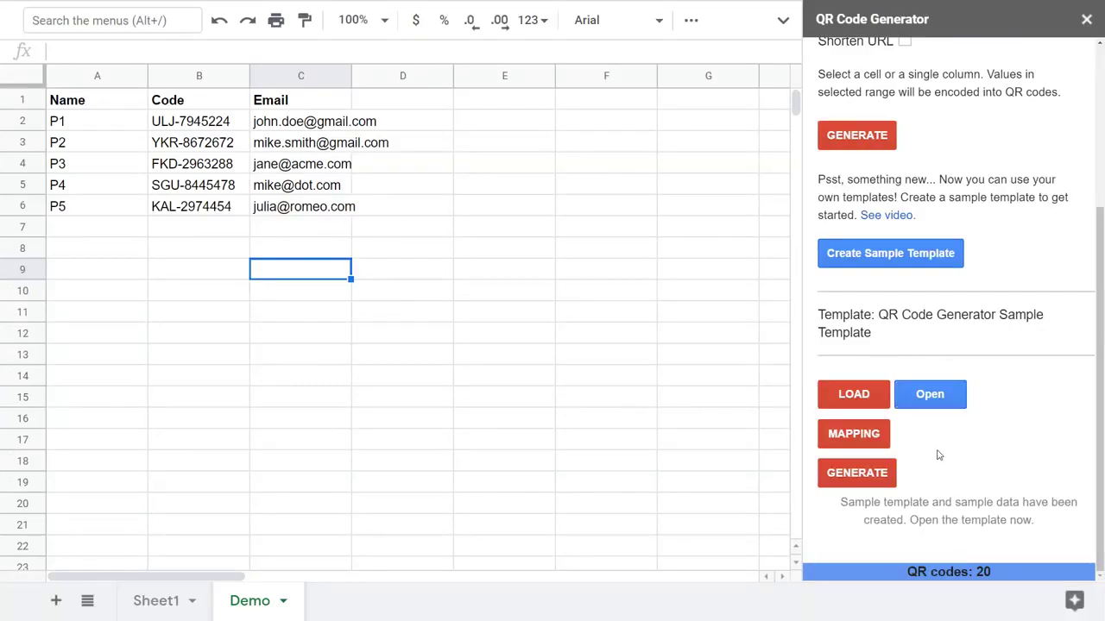
click(861, 434)
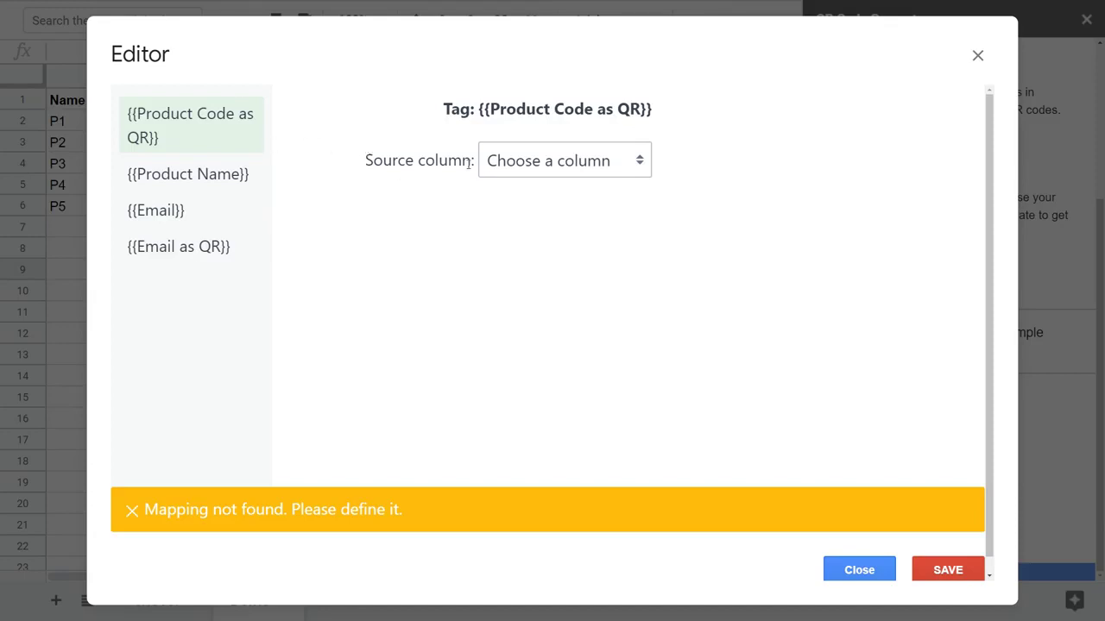
Step: Map {{Product Code as QR}} to the Code column as a Medium QR Code
click(520, 170)
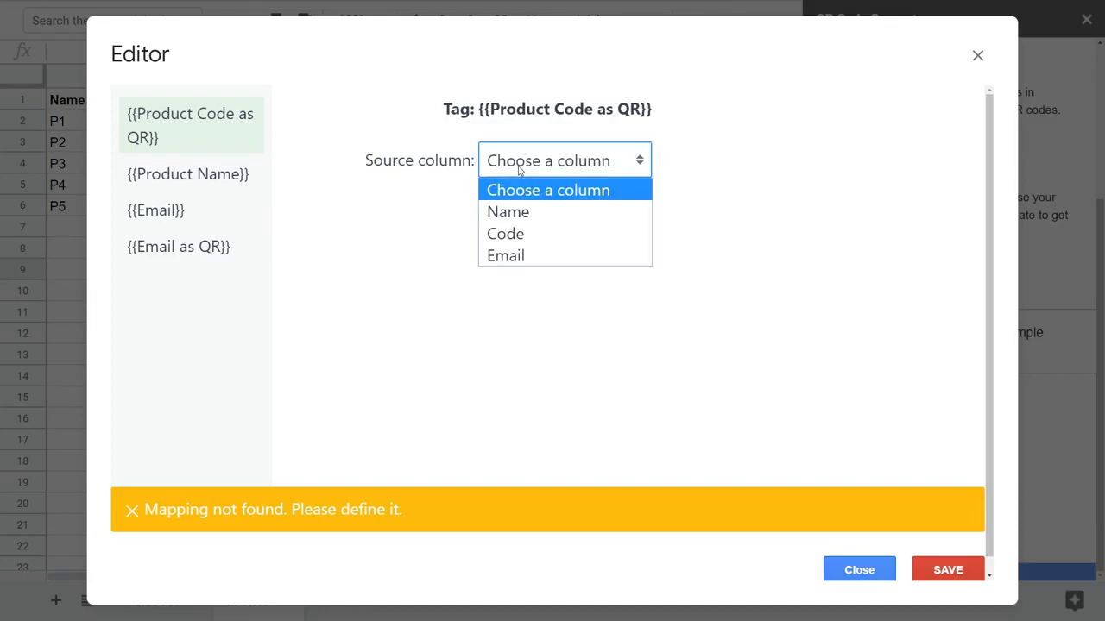
click(515, 235)
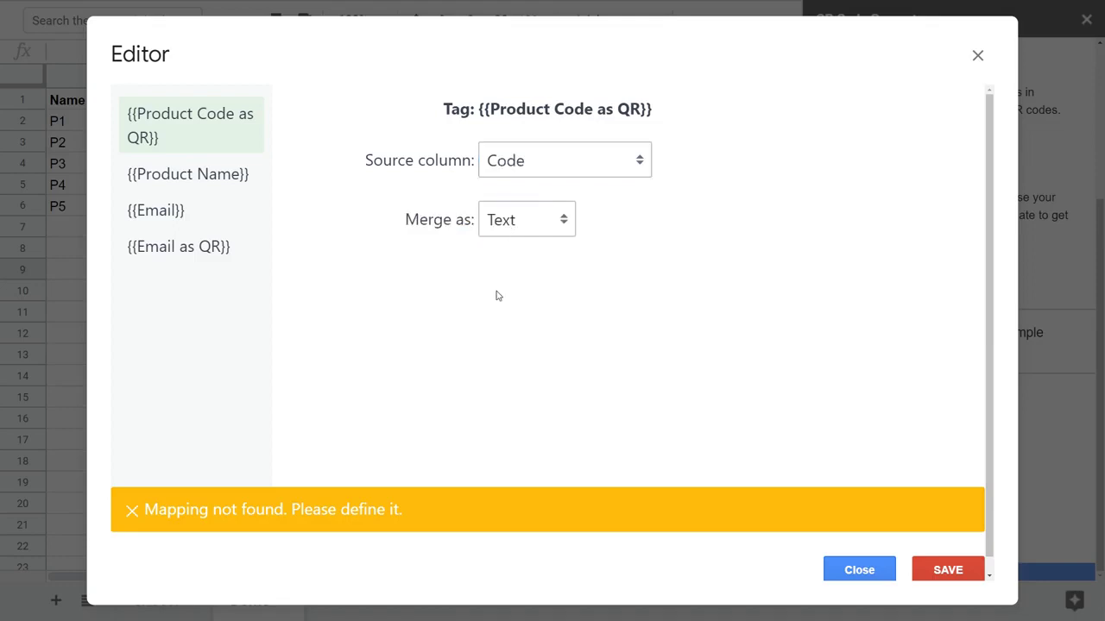
click(503, 232)
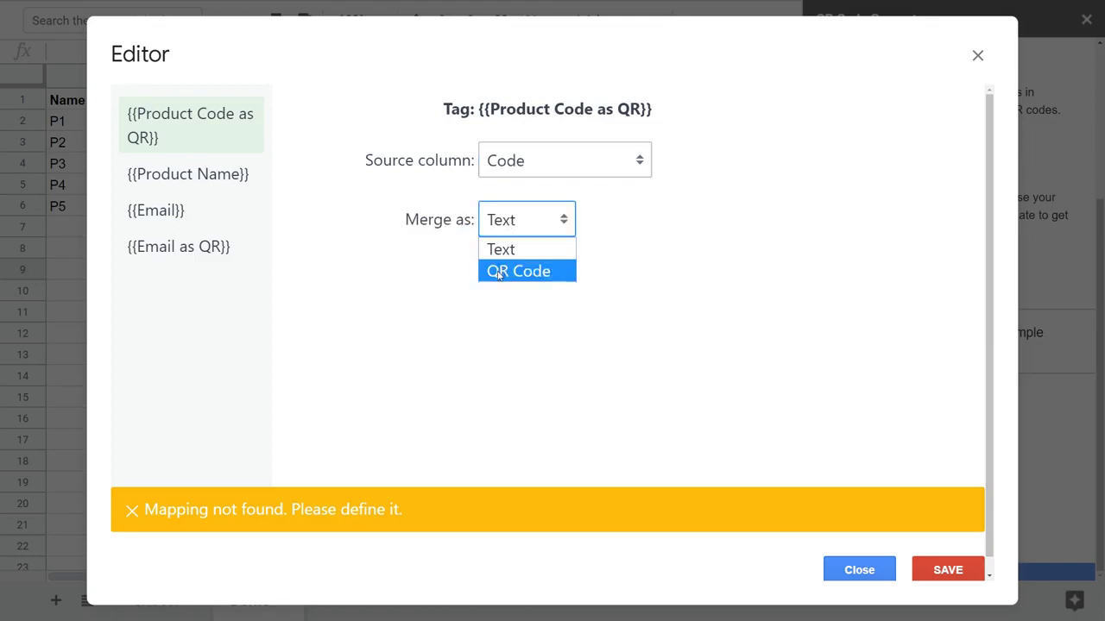
click(498, 272)
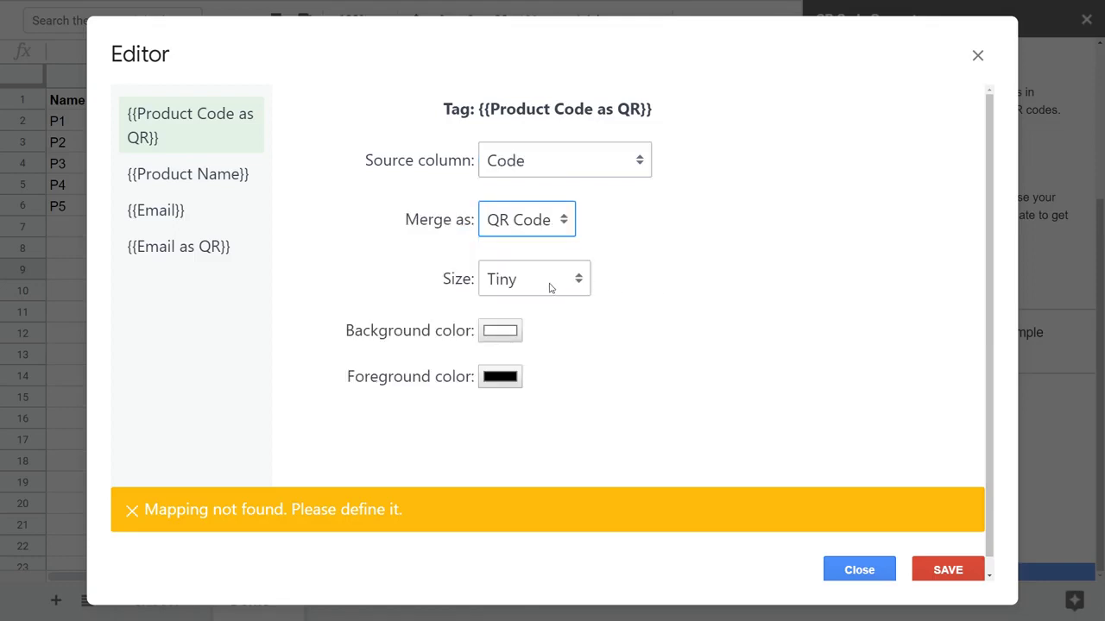
click(550, 288)
click(520, 351)
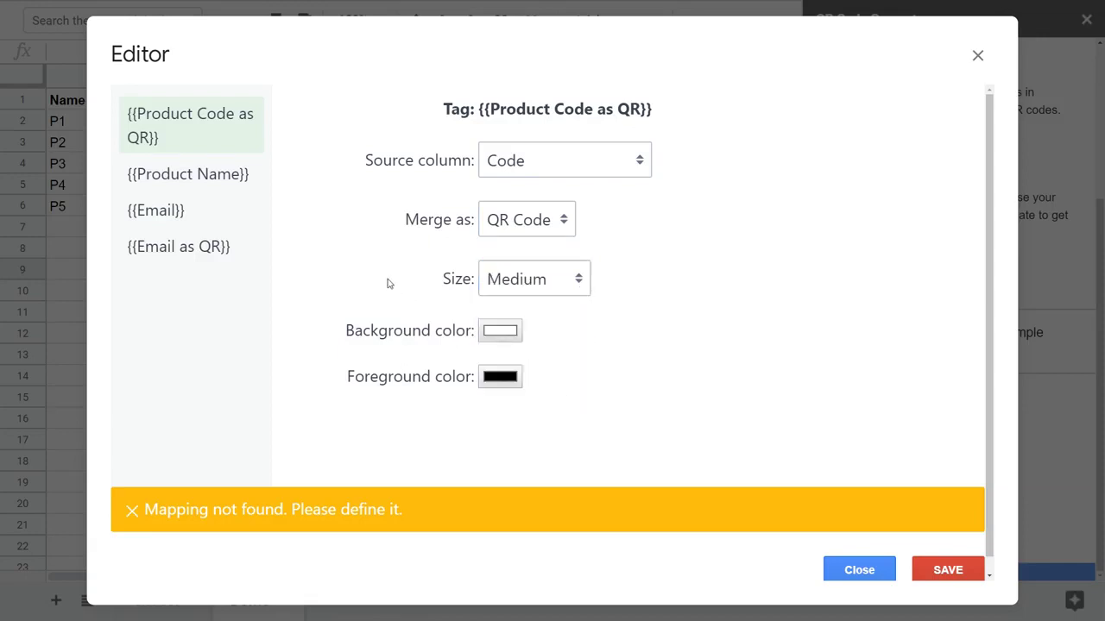
Step: Map {{Product Name}} to the Name column
click(219, 182)
click(506, 170)
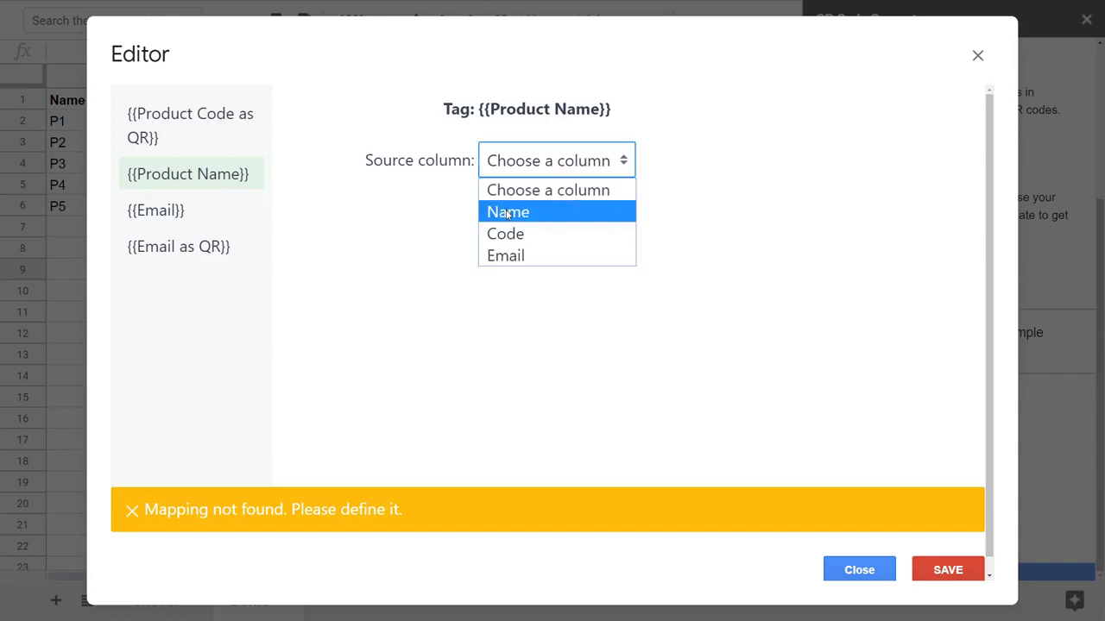
click(507, 213)
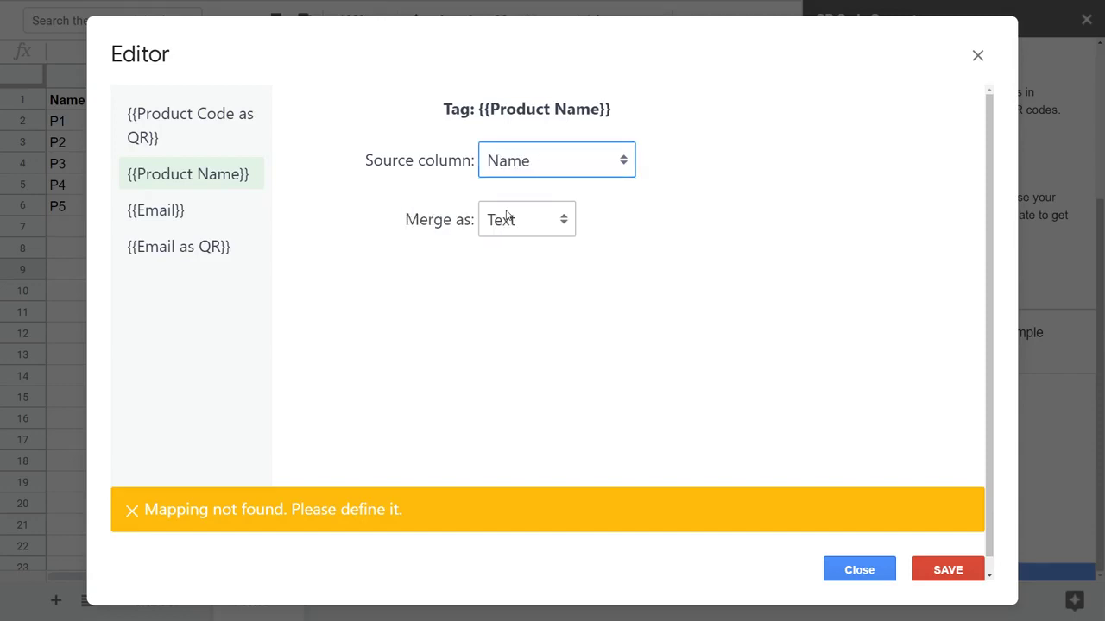
click(535, 276)
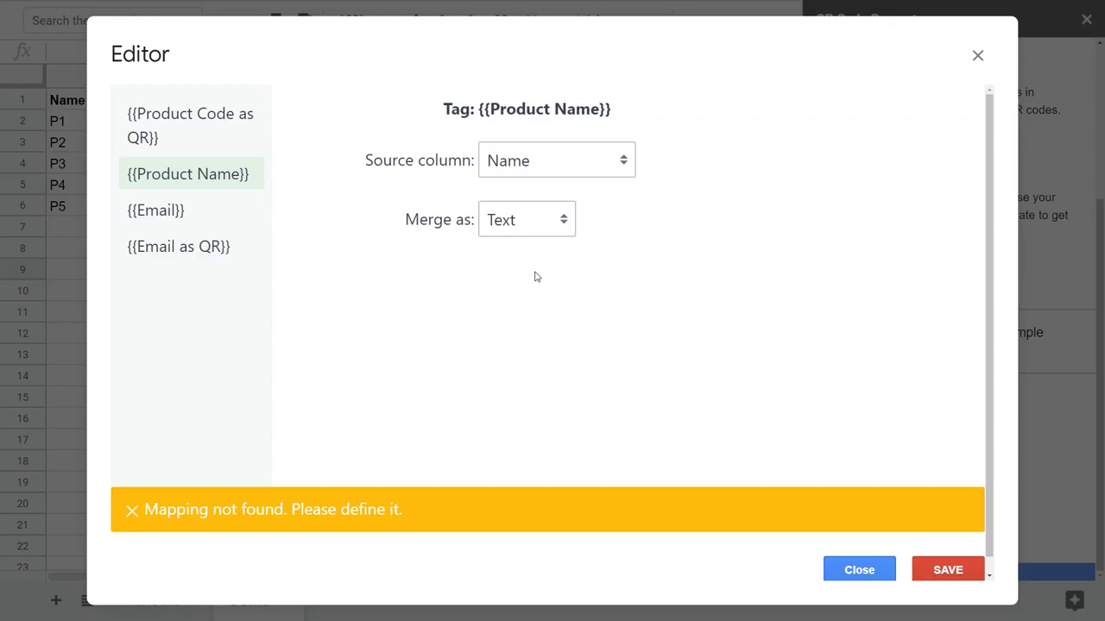
Step: Map {{Email}} to the Email column, merged as plain Text
click(220, 209)
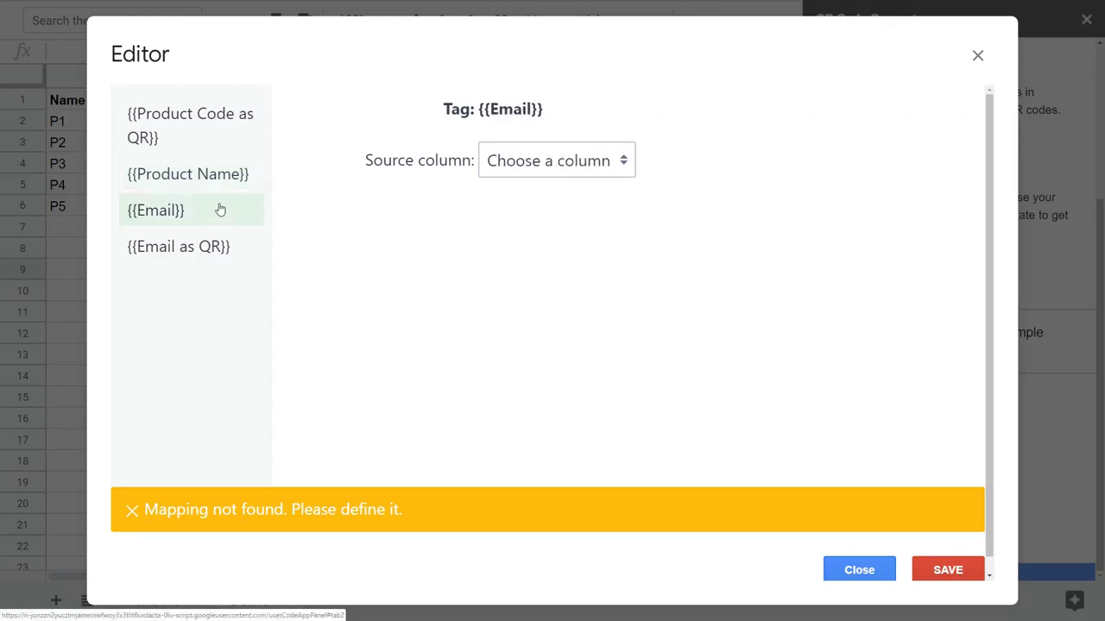
click(508, 167)
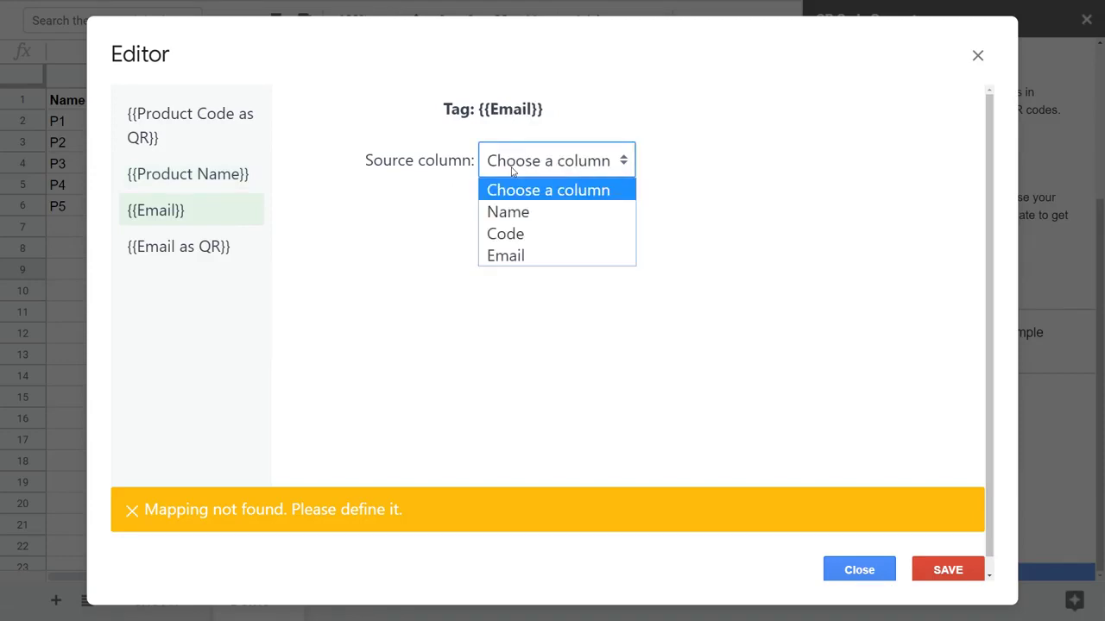
click(507, 257)
click(512, 230)
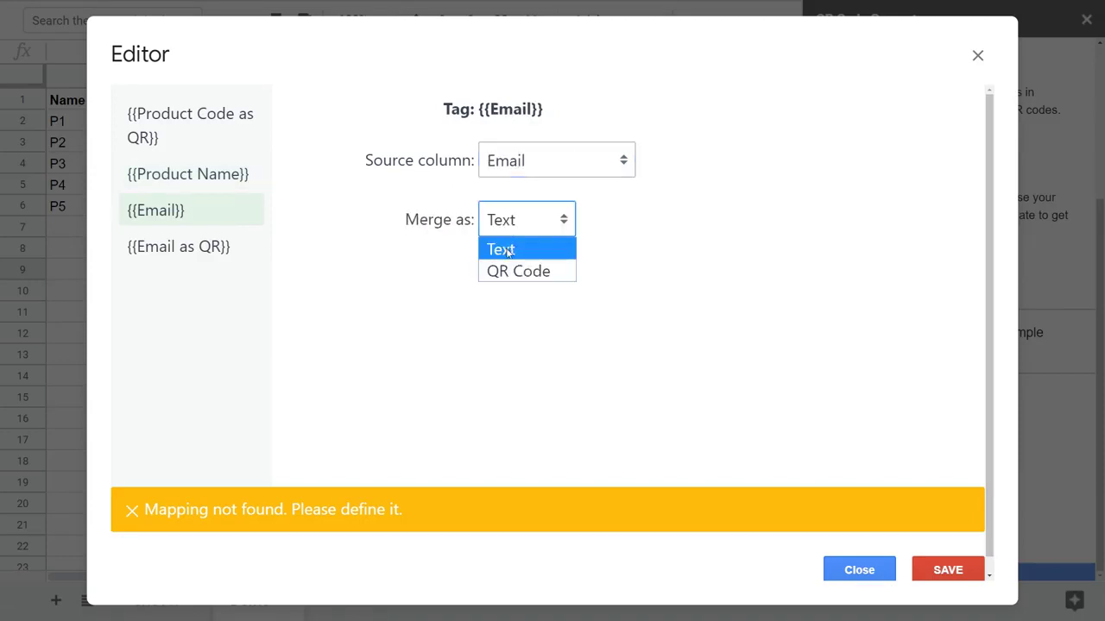
click(508, 251)
Step: Map {{Email as QR}} to the Email column as a Small QR Code
click(221, 256)
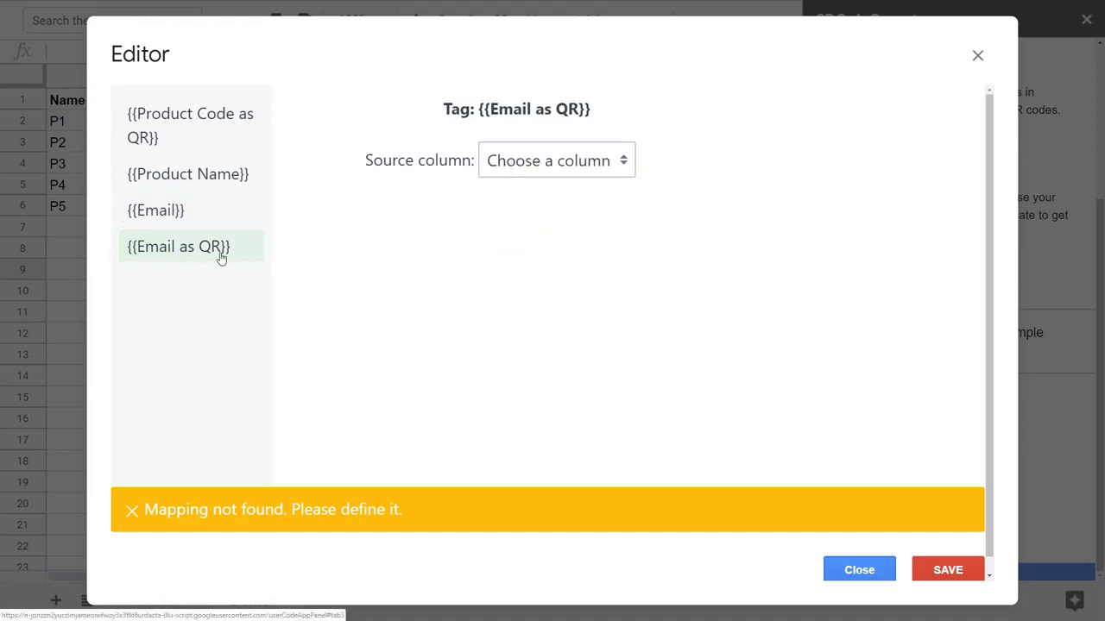
click(540, 170)
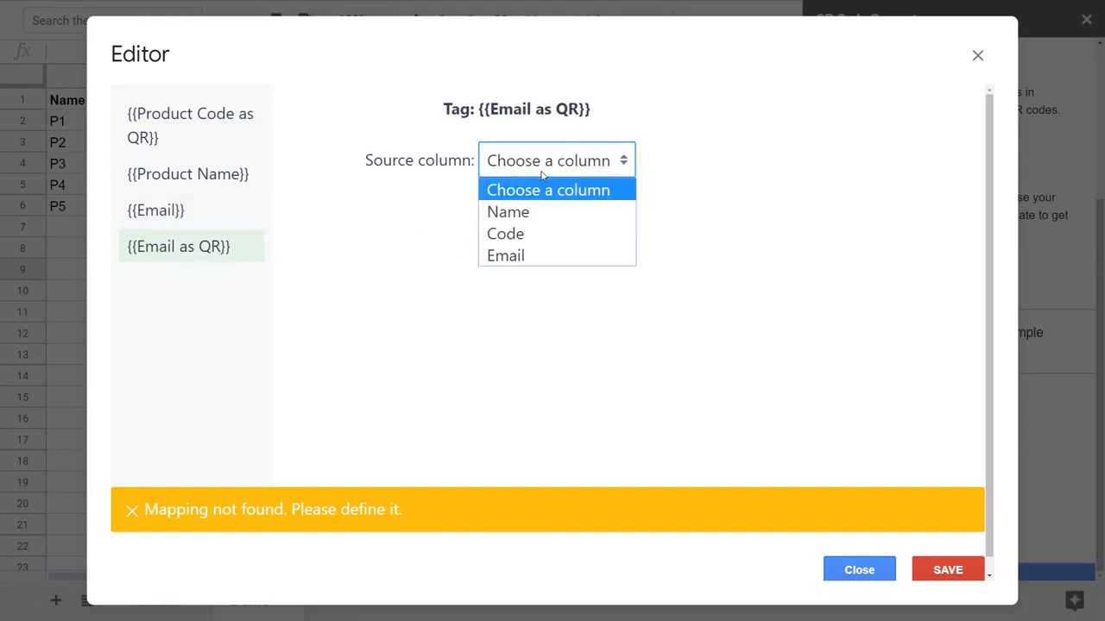
click(521, 253)
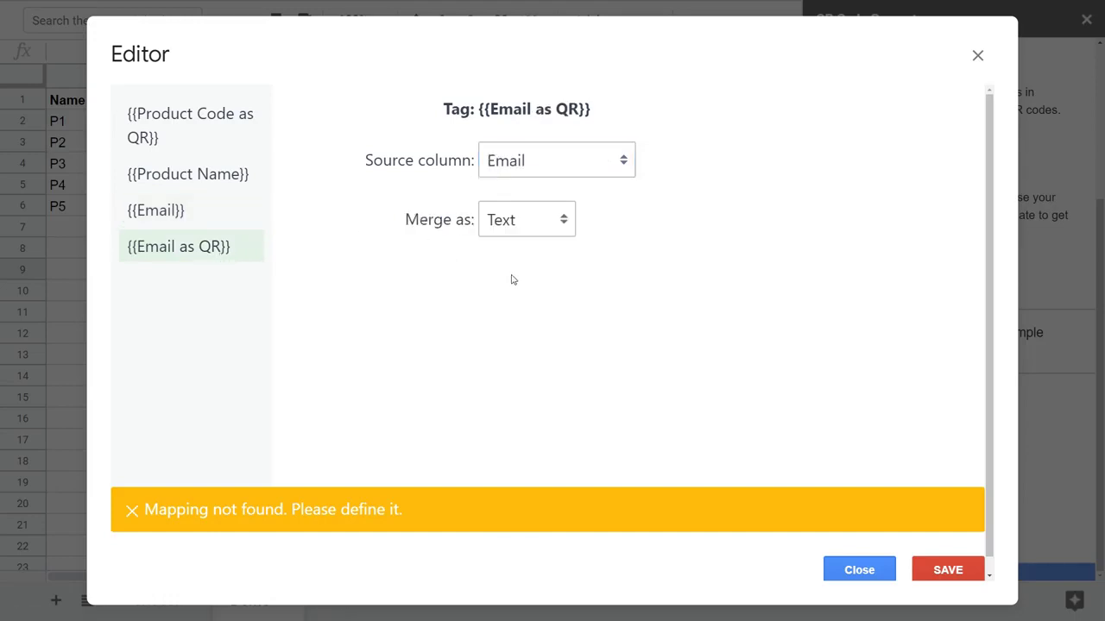
click(512, 231)
click(502, 272)
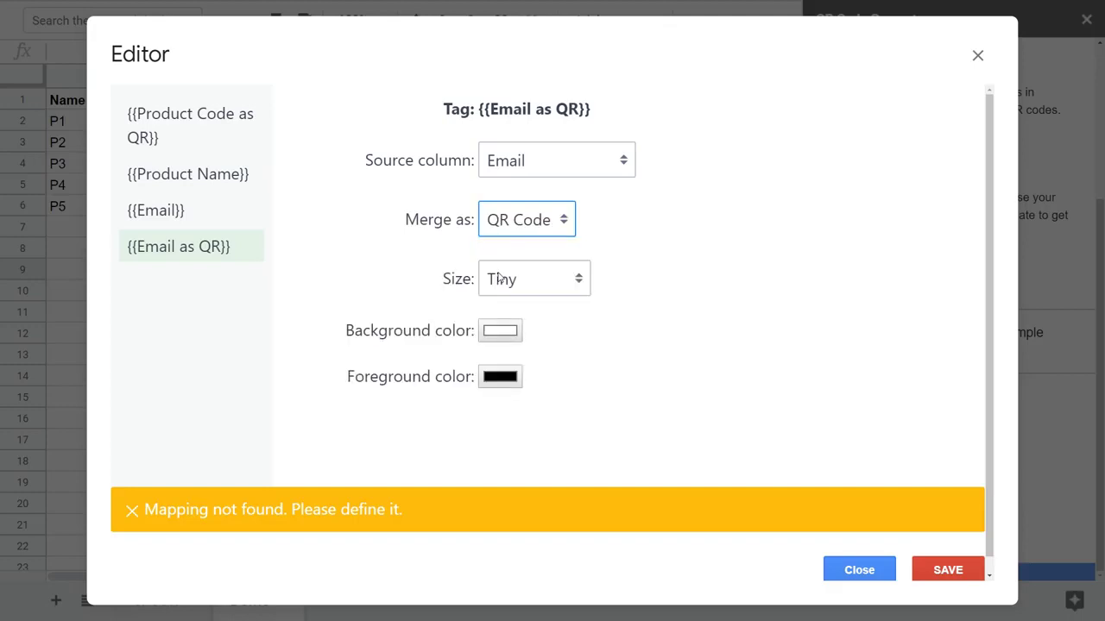
click(545, 292)
click(528, 333)
Step: Save the tag mappings, generate the QR document, and review the product rows A2:C6
click(946, 571)
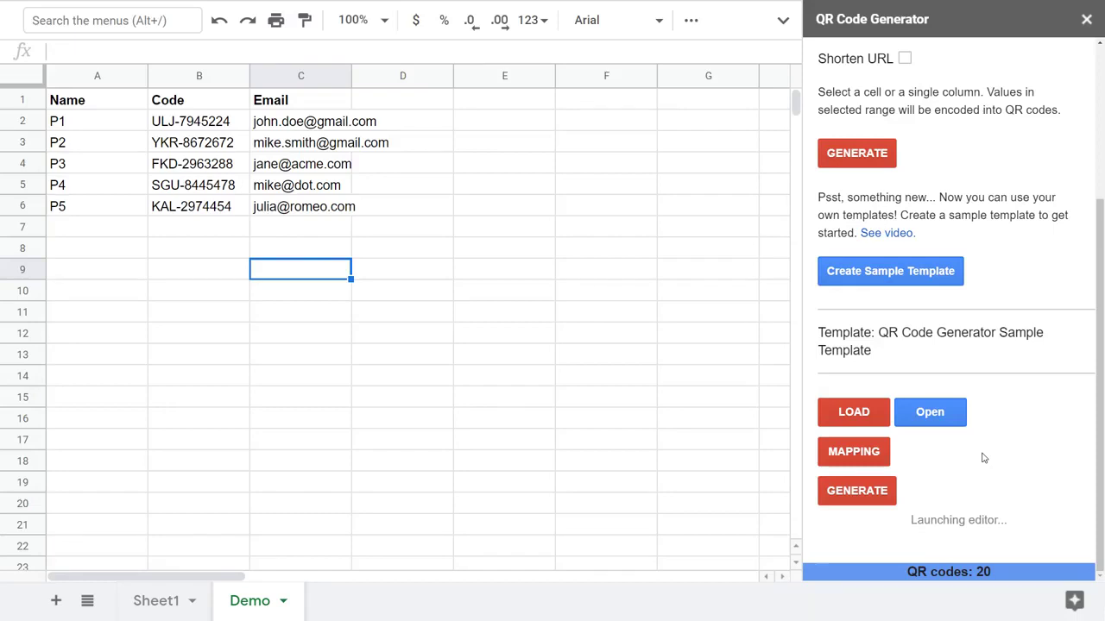
click(881, 492)
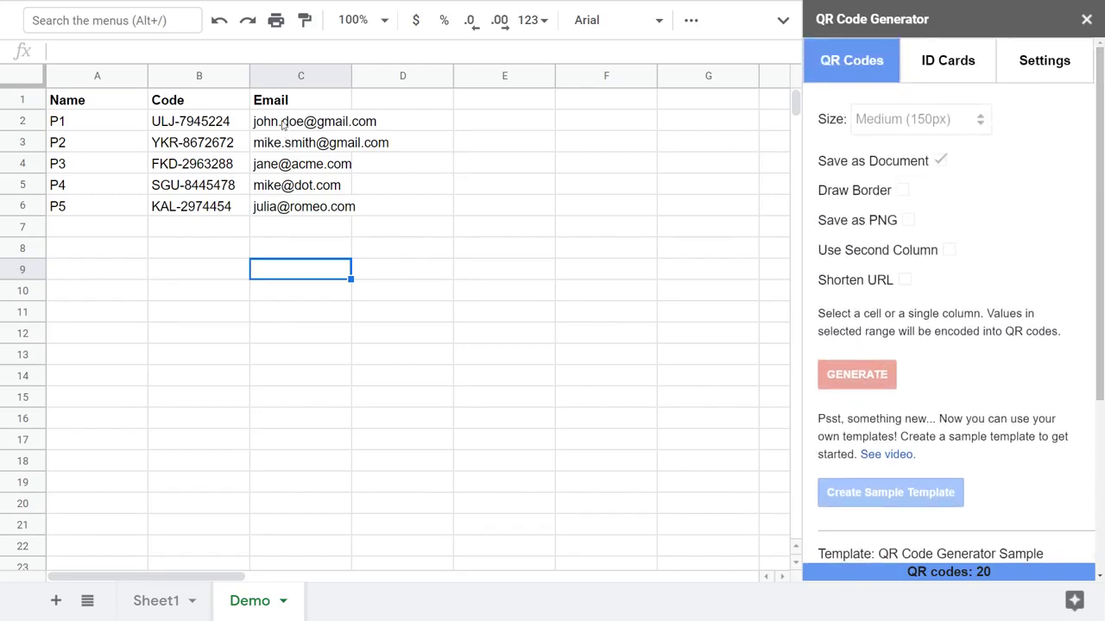
drag(284, 124, 279, 213)
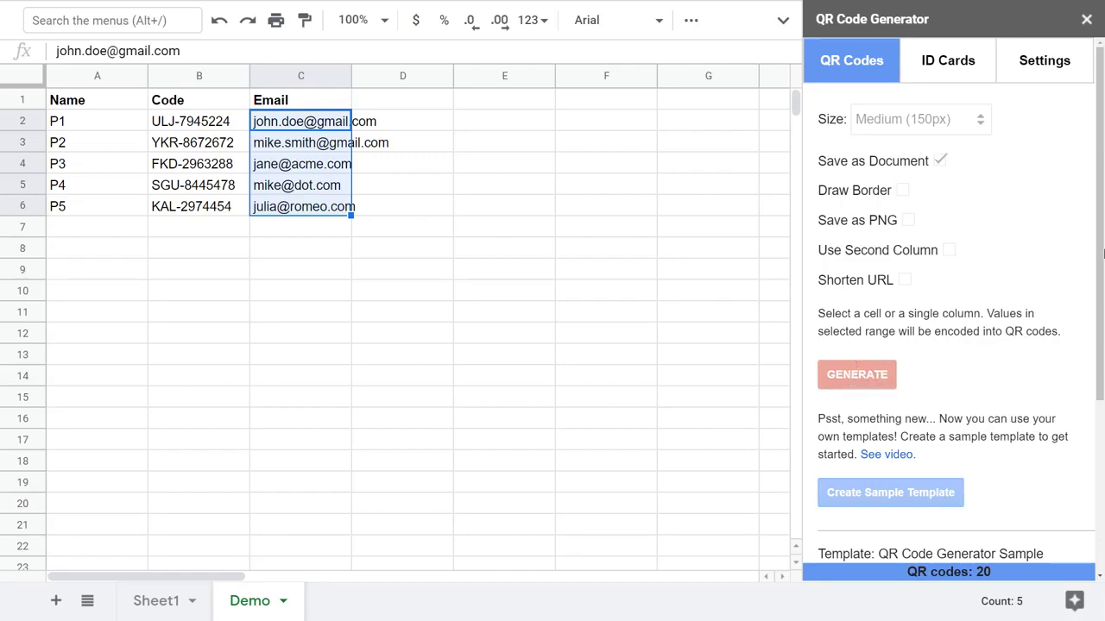
drag(1103, 243, 1103, 412)
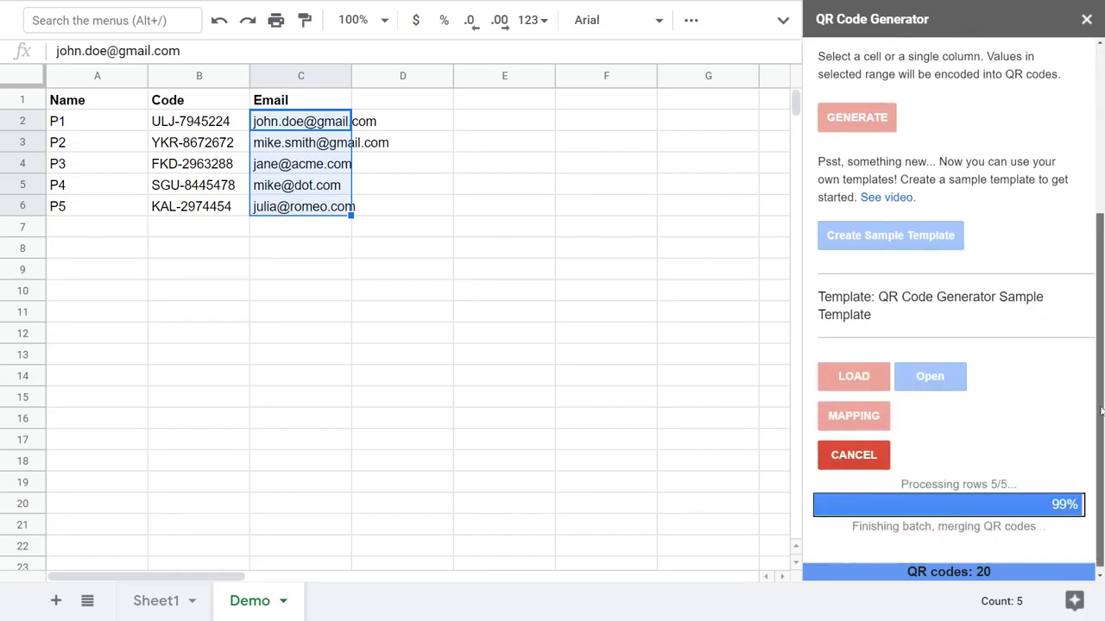
click(65, 130)
drag(95, 128, 305, 209)
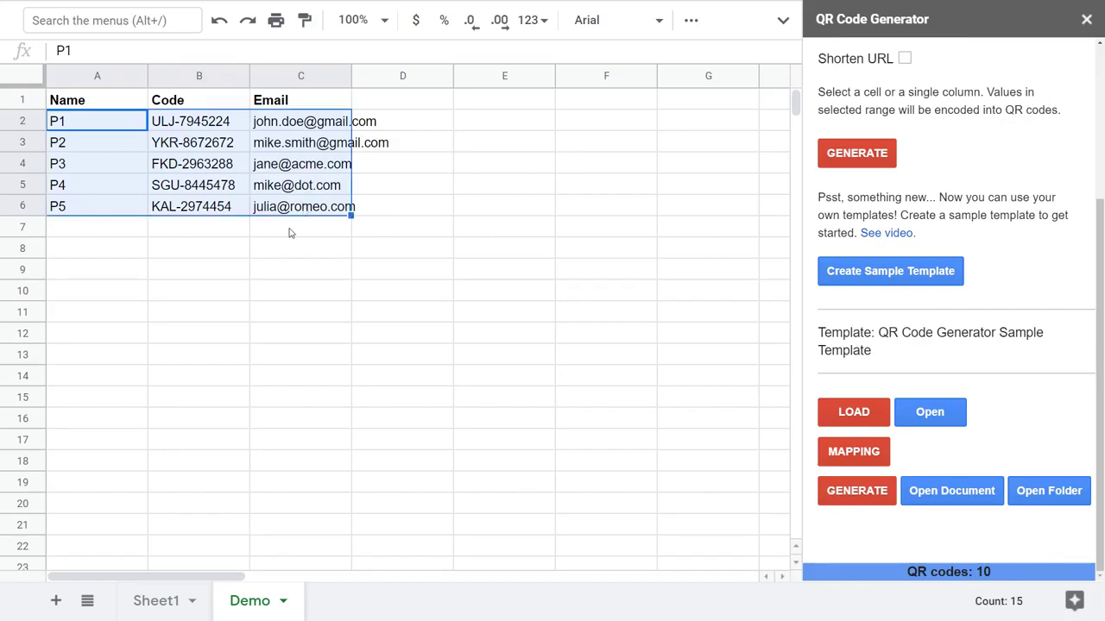
click(290, 229)
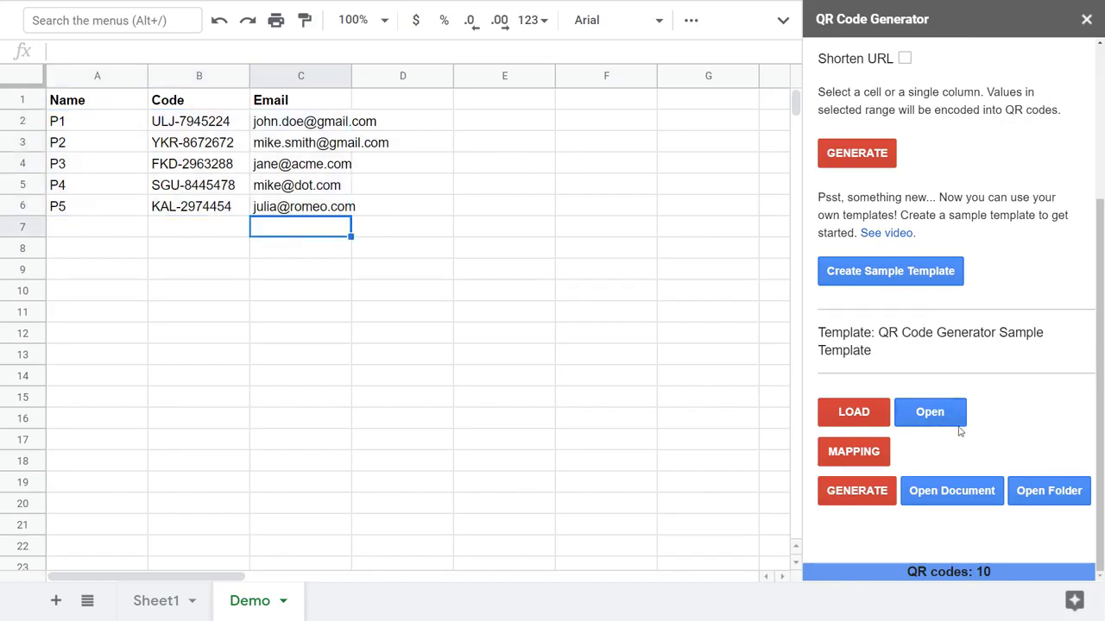
Step: Open the QR Codes document and review the P1–P5 labels' names, emails and QR codes
click(927, 492)
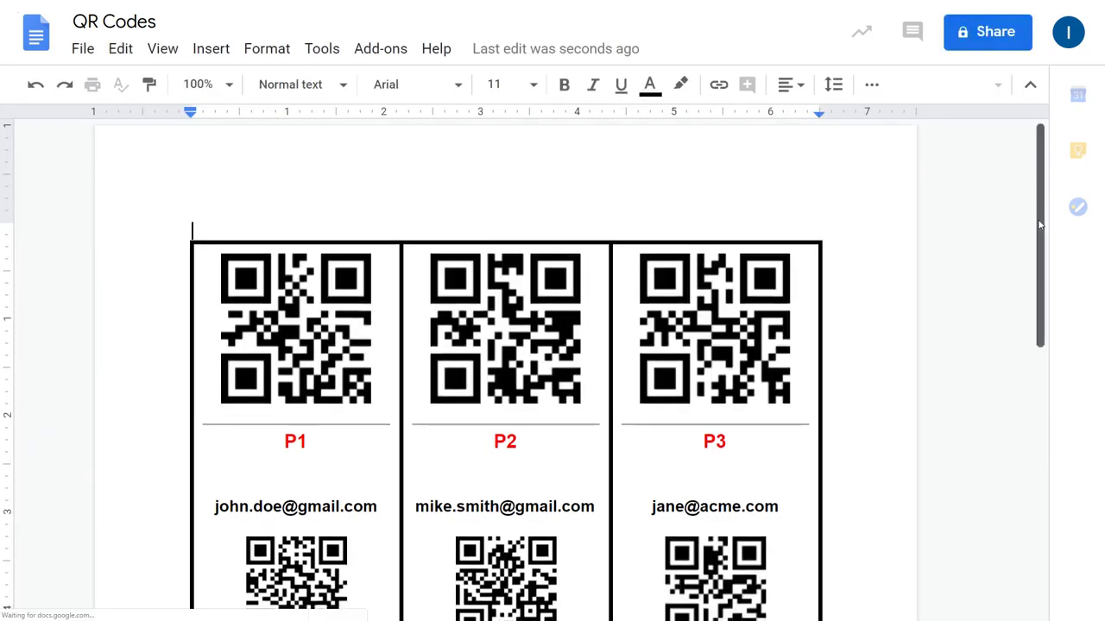
scroll(1039, 225, down, 2)
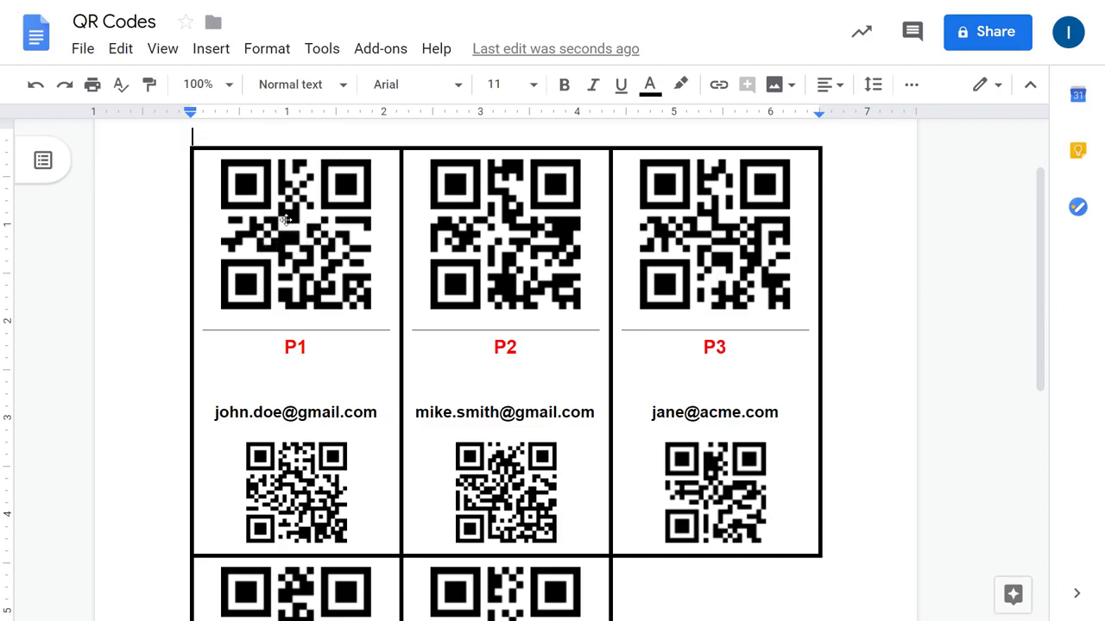
click(294, 346)
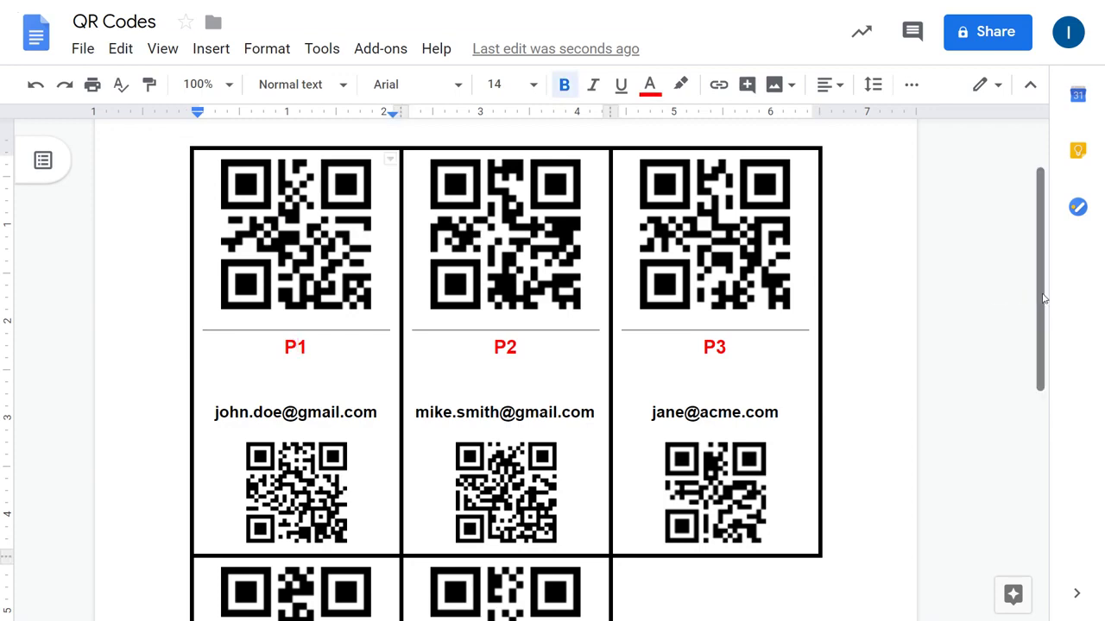
scroll(1043, 298, down, 2)
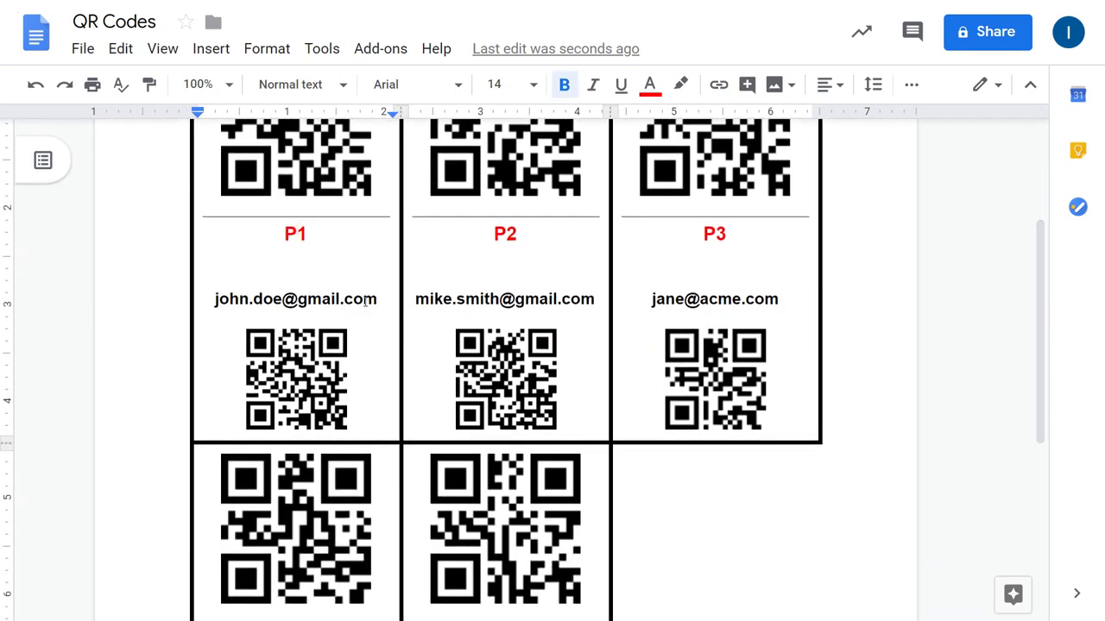
click(365, 299)
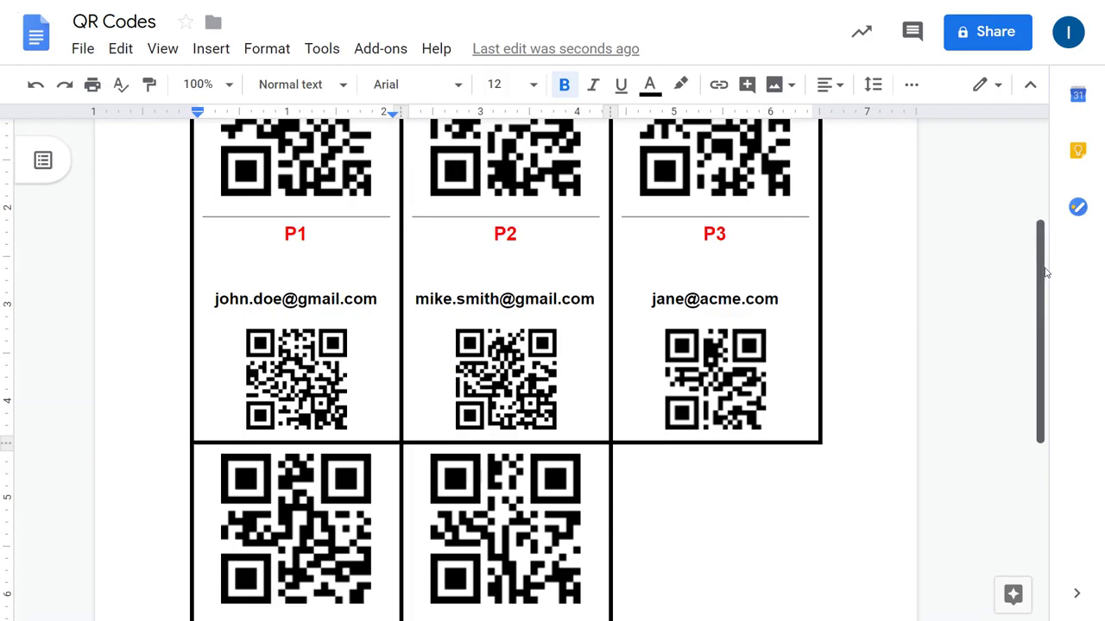
drag(1044, 272, 1040, 370)
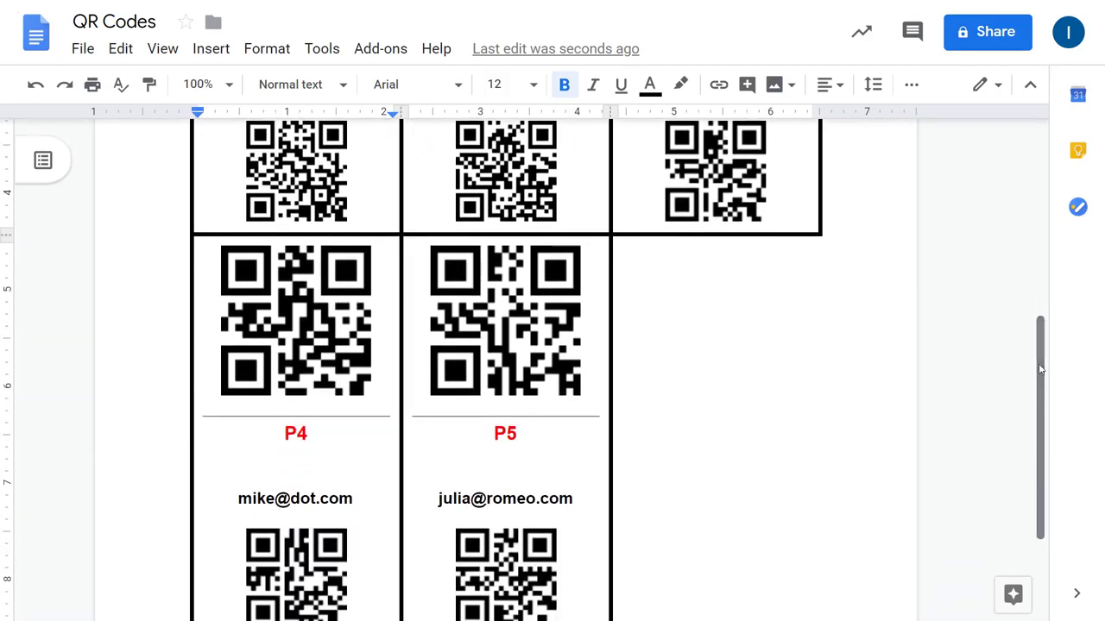